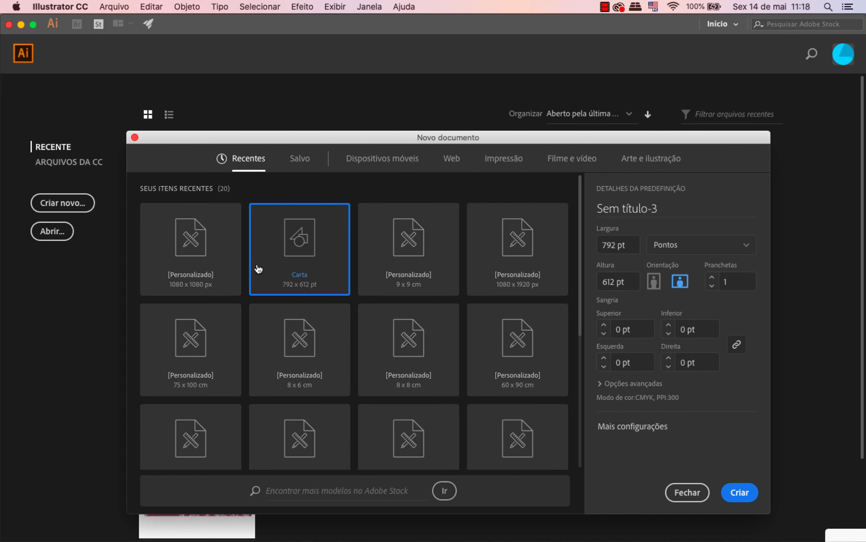
# Step: Set the new document's units to Pixels with width and height both 1080 px
pyautogui.click(200, 258)
pyautogui.click(276, 256)
pyautogui.click(680, 249)
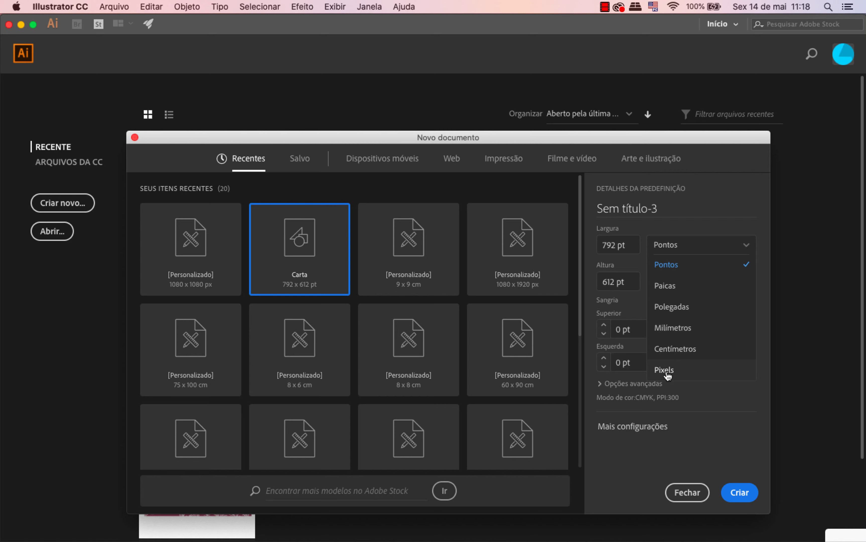
pyautogui.click(675, 374)
pyautogui.click(628, 238)
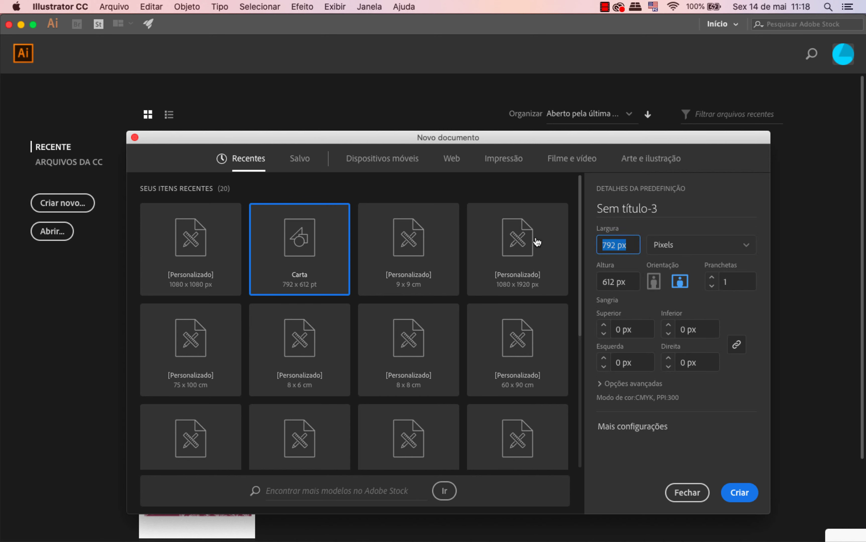
pyautogui.write('10801')
pyautogui.press('BackSpace')
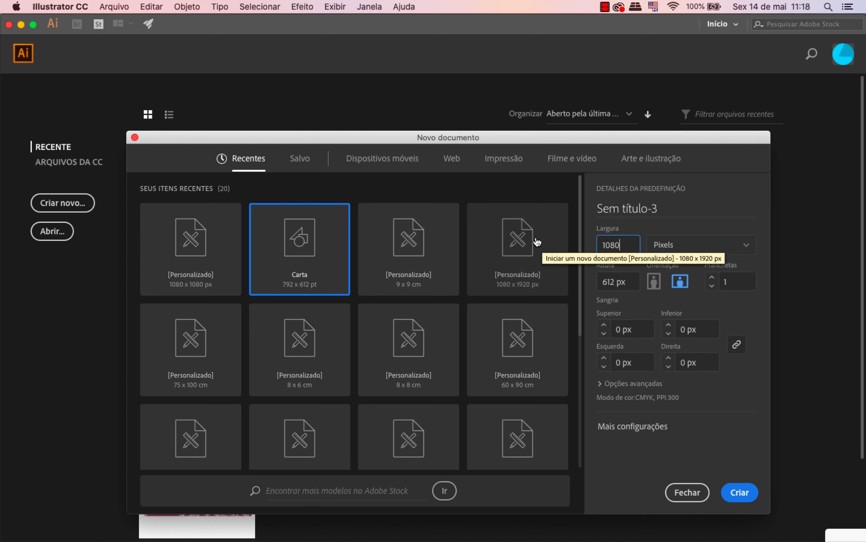
pyautogui.press('Tab')
pyautogui.write('10')
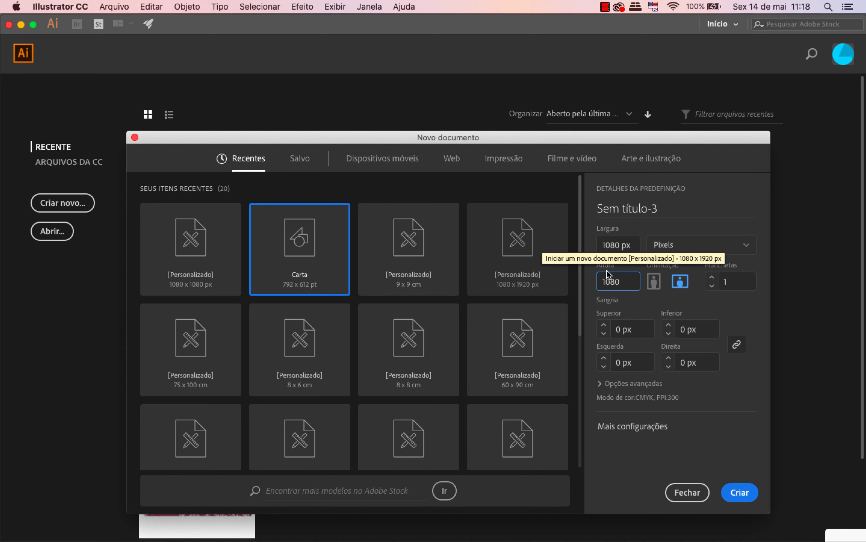
pyautogui.click(671, 308)
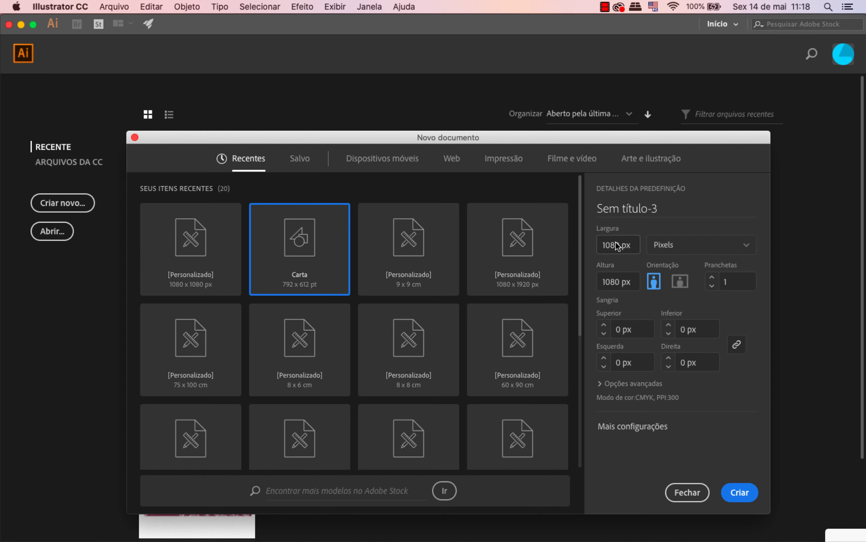
# Step: Create the document, zoom out to 33.33% and scroll right to leave empty canvas beside the artboard
pyautogui.click(740, 494)
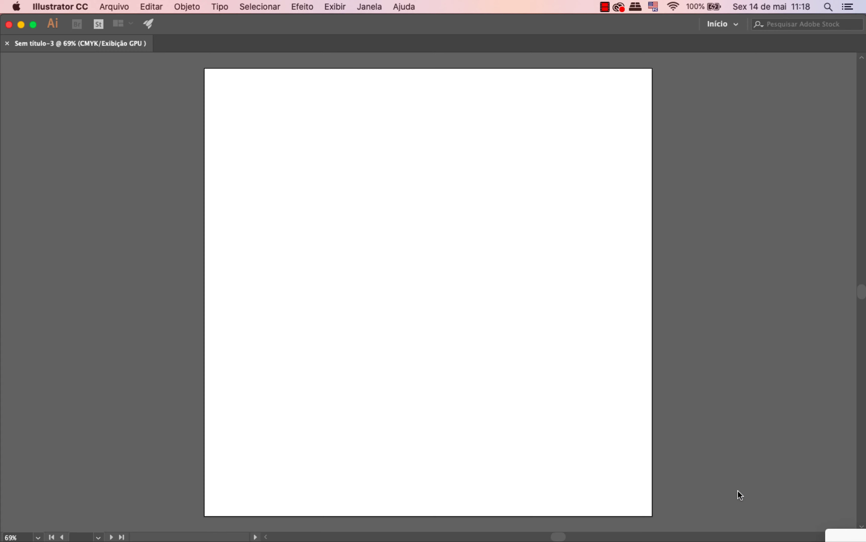
pyautogui.hotkey('ctrl', '-')
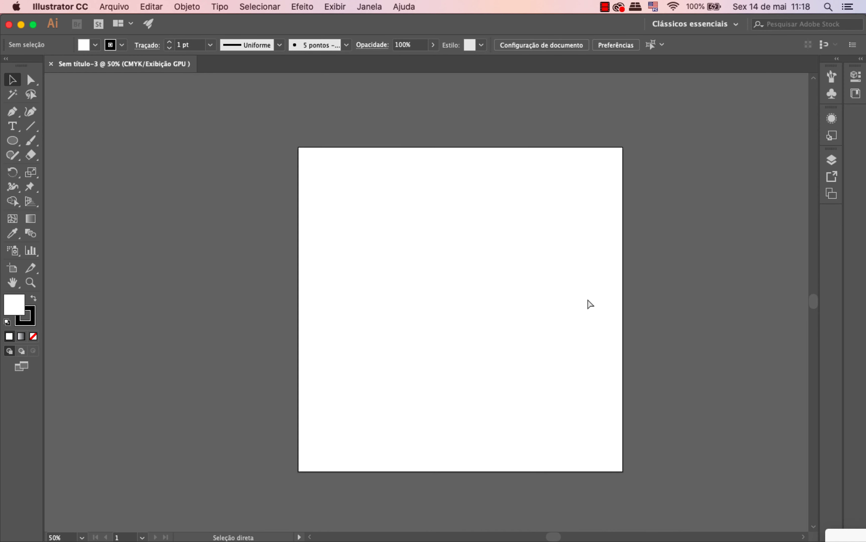
pyautogui.hotkey('ctrl', '-')
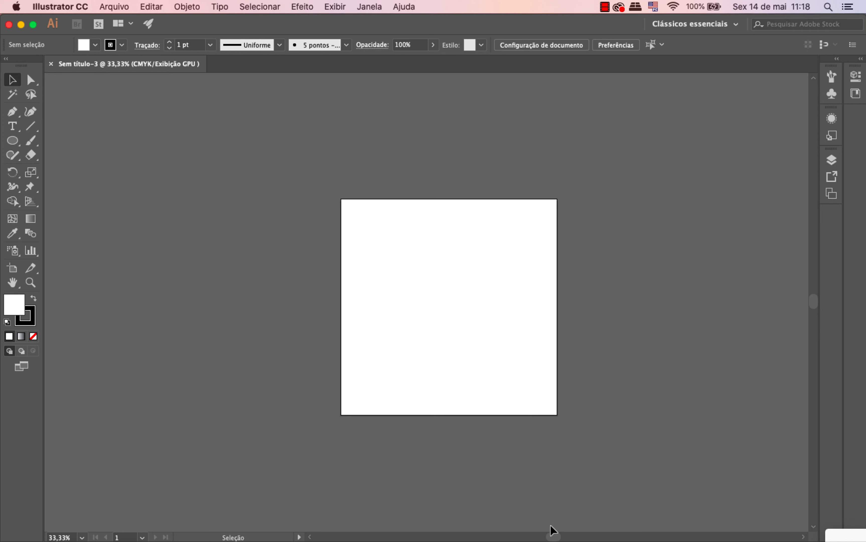
pyautogui.moveTo(553, 536); pyautogui.dragTo(564, 536)
pyautogui.hscroll(3, 563, 527)
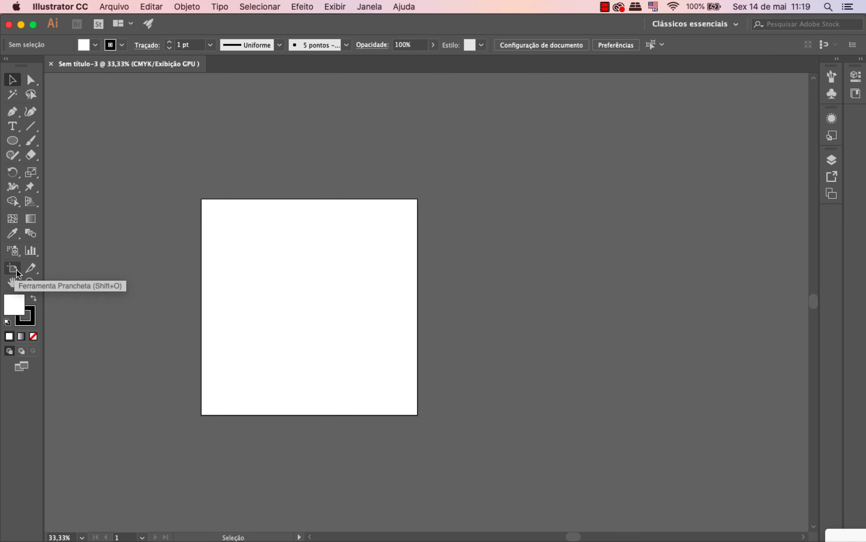
# Step: Add three more artboards beside the first and zoom out to see all four
pyautogui.click(14, 273)
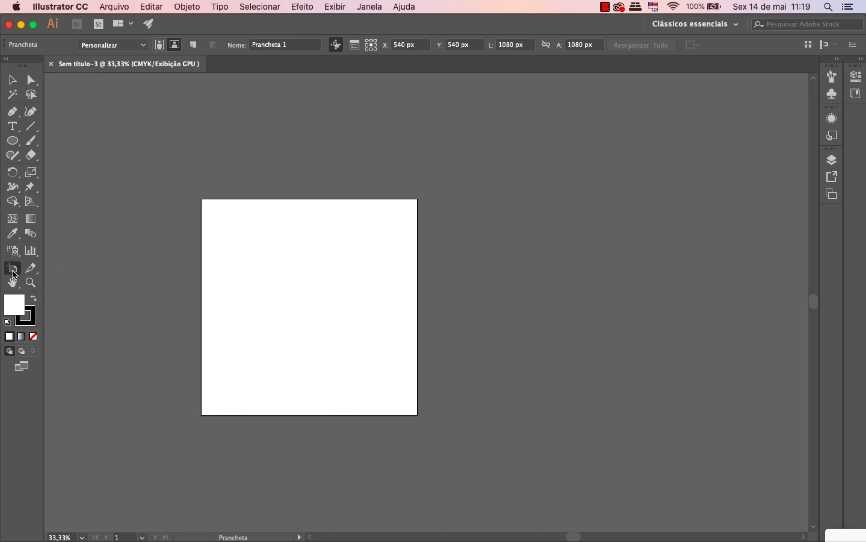
pyautogui.click(194, 45)
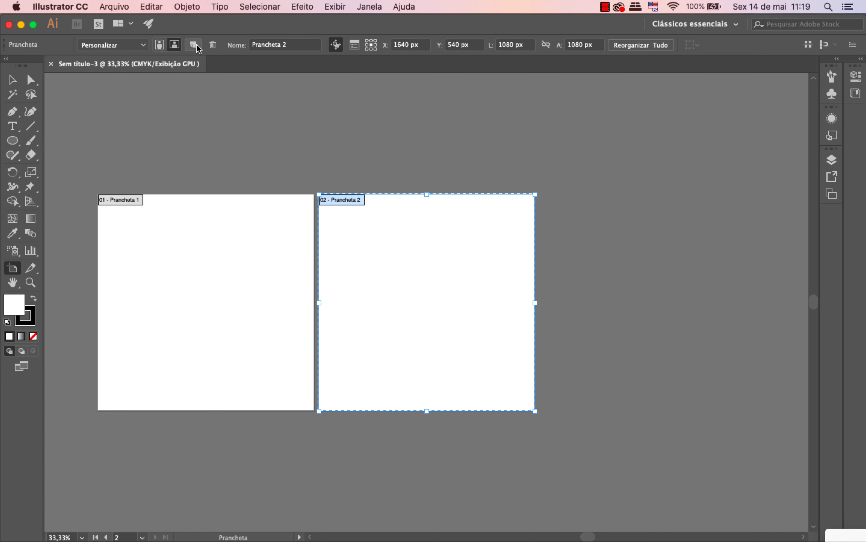
pyautogui.click(194, 45)
pyautogui.click(197, 46)
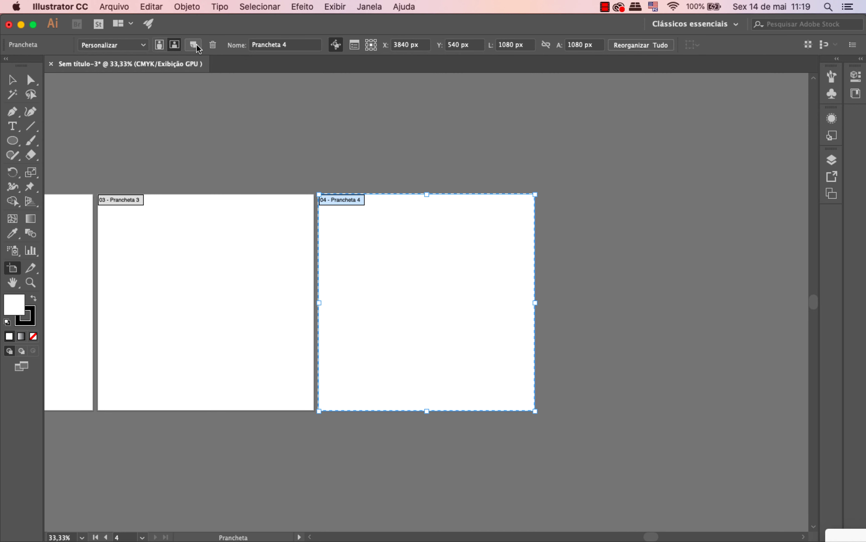
pyautogui.click(10, 83)
pyautogui.press('super+minus')
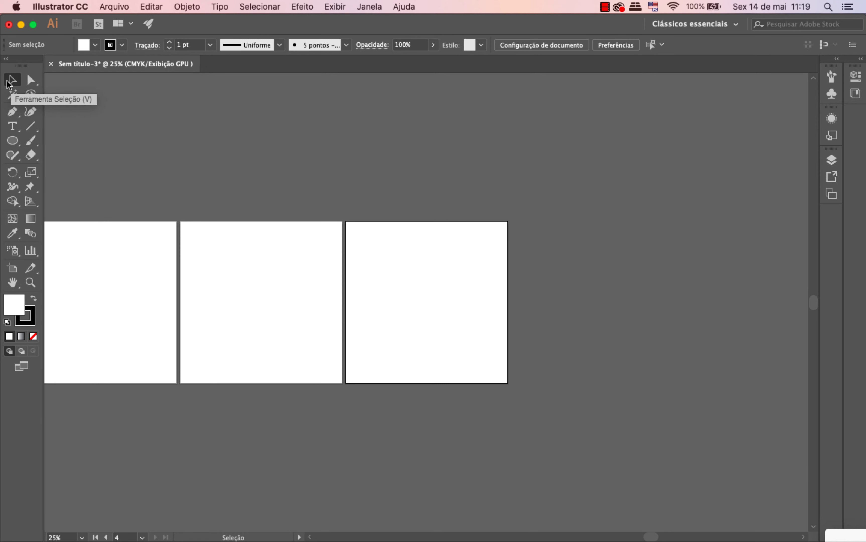
pyautogui.moveTo(645, 537); pyautogui.dragTo(605, 536)
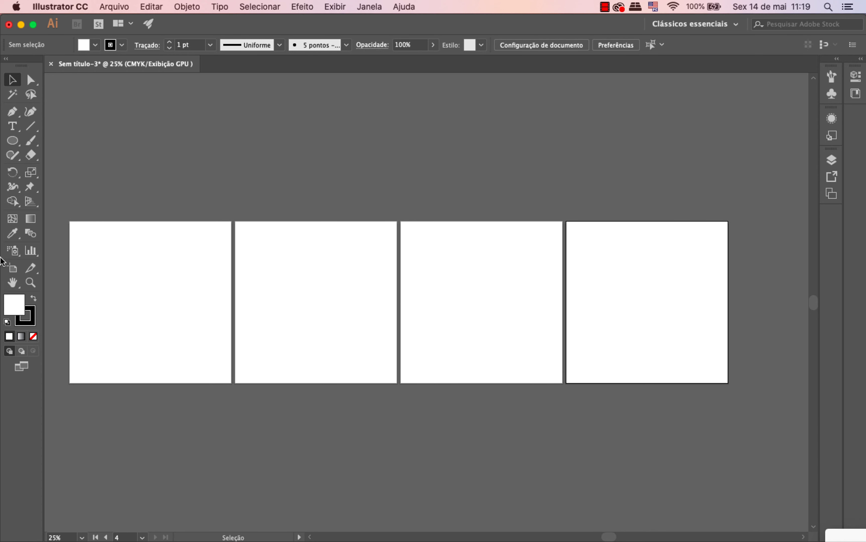
# Step: Rearrange all four artboards into one row with 0 px spacing
pyautogui.click(10, 269)
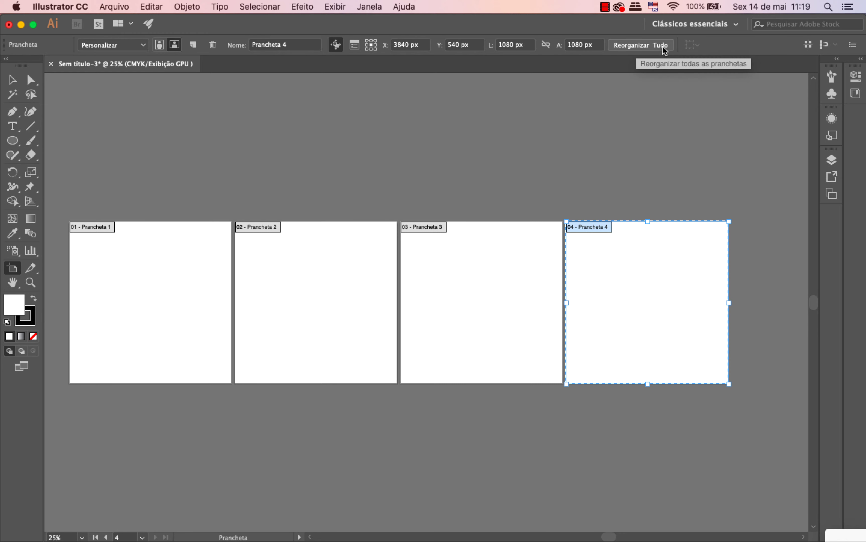
pyautogui.click(648, 50)
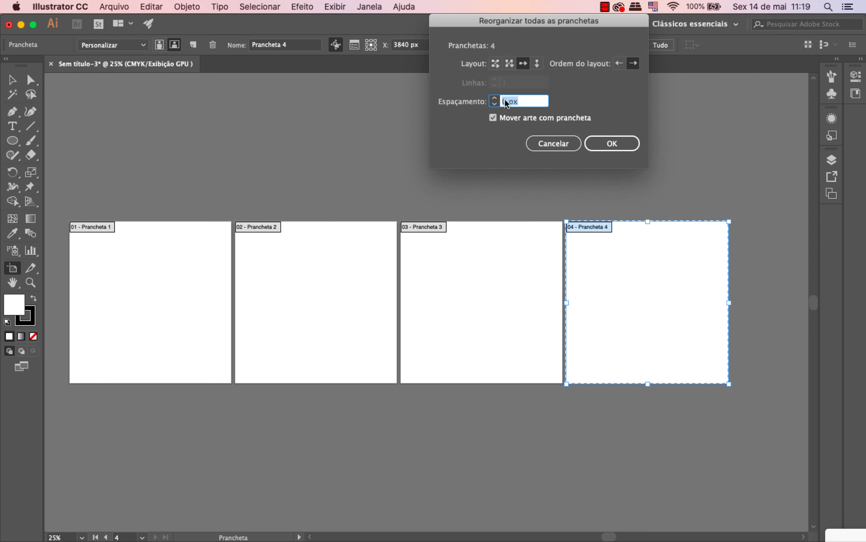
pyautogui.press('Right')
pyautogui.click(606, 143)
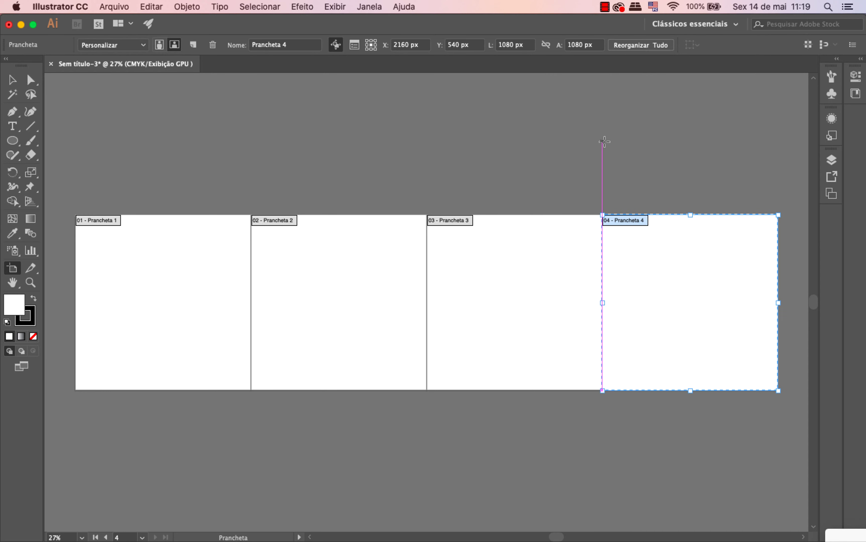
pyautogui.click(12, 80)
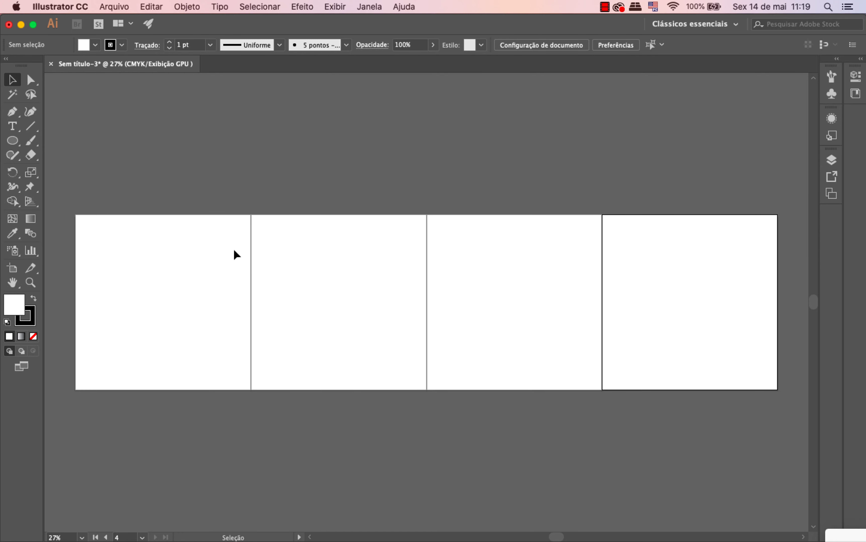
# Step: Draw a black-filled circle straddling the seam between artboards 1 and 2
pyautogui.click(13, 140)
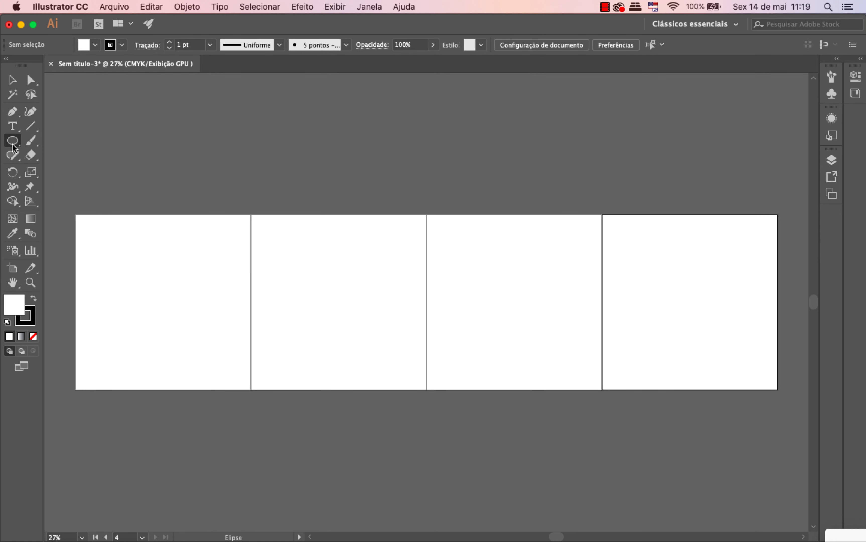
pyautogui.moveTo(220, 253); pyautogui.dragTo(294, 328)
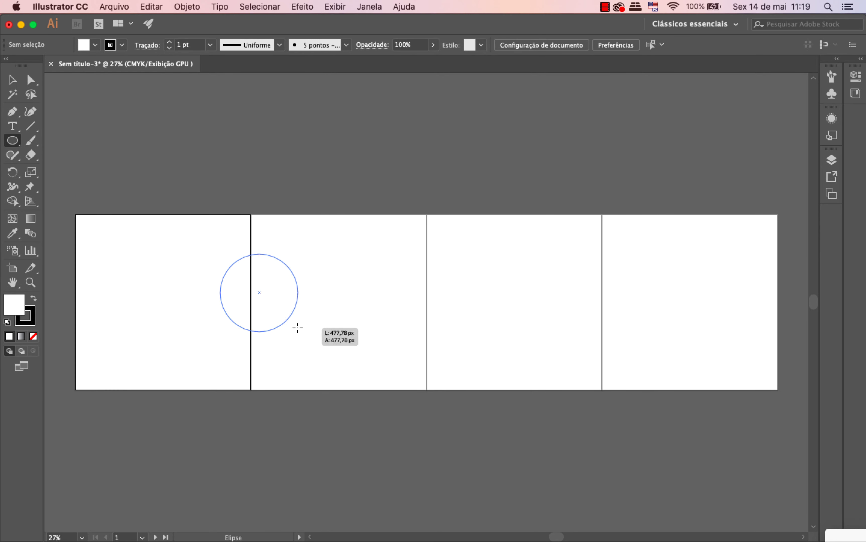
pyautogui.press('v')
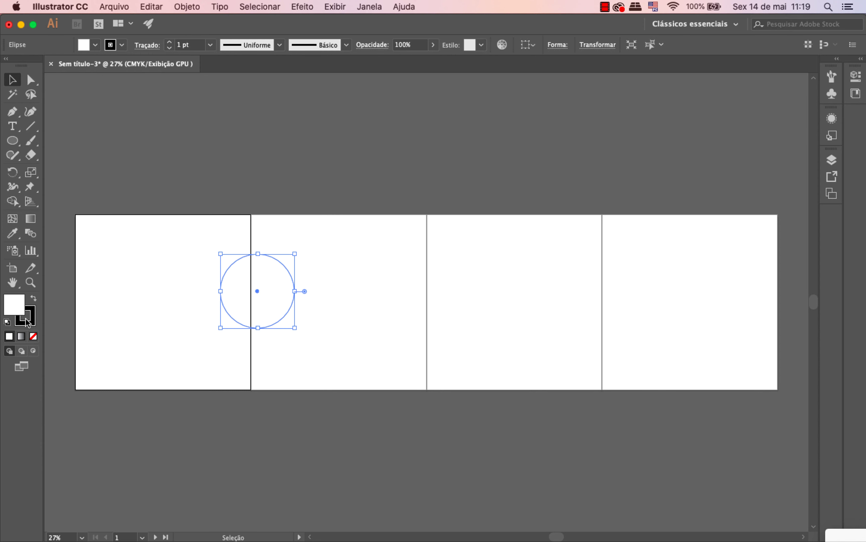
pyautogui.click(29, 323)
pyautogui.doubleClick(14, 304)
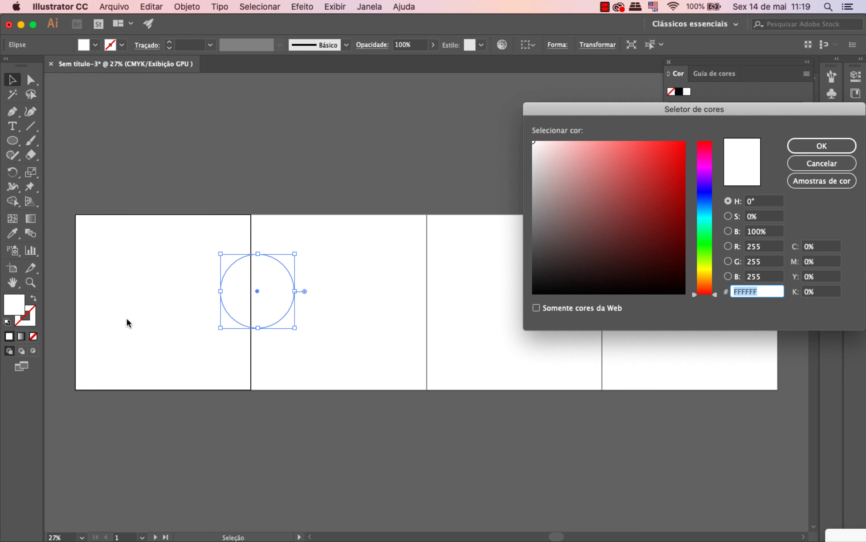
pyautogui.moveTo(538, 286); pyautogui.dragTo(611, 266)
pyautogui.click(538, 287)
pyautogui.press('Return')
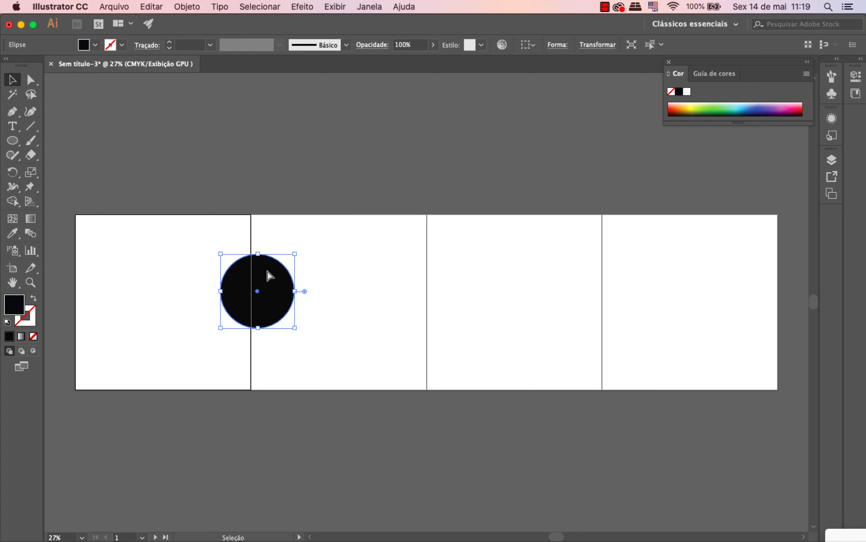
# Step: Copy the circle larger onto the top seam of artboards 3–4, and a smaller one onto the bottom seam of 2–3
pyautogui.moveTo(283, 285)
pyautogui.mouseDown()
pyautogui.moveTo(453, 296)
pyautogui.moveTo(542, 216)
pyautogui.moveTo(531, 198)
pyautogui.mouseUp()
pyautogui.moveTo(472, 252); pyautogui.dragTo(613, 198)
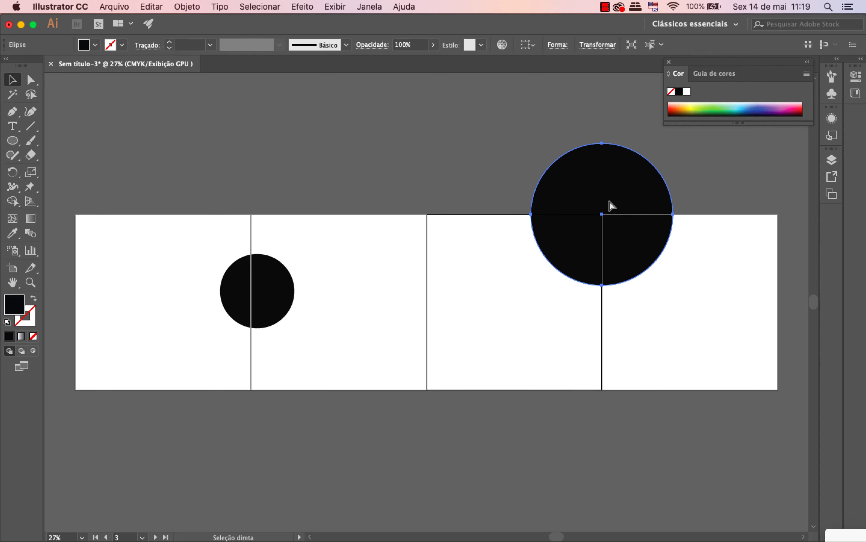
pyautogui.hotkey('ctrl', 'v')
pyautogui.moveTo(437, 269); pyautogui.dragTo(445, 359)
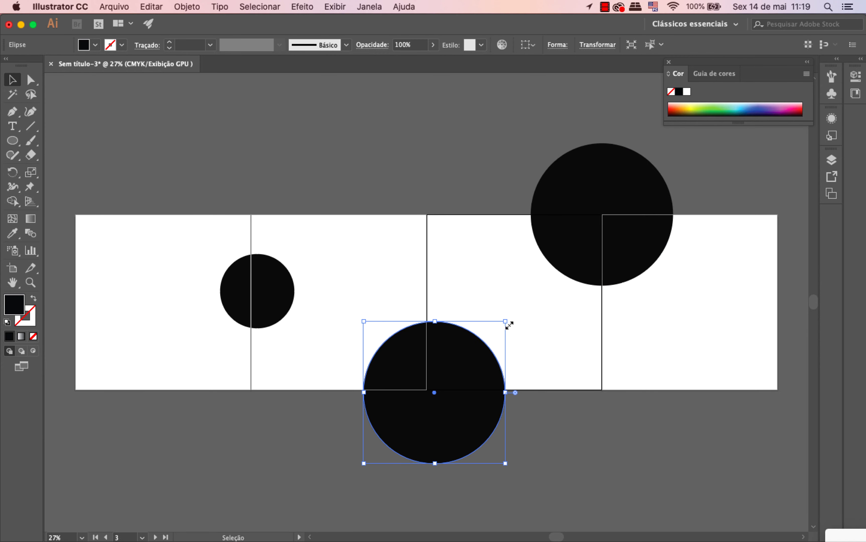
pyautogui.moveTo(506, 323)
pyautogui.mouseDown()
pyautogui.moveTo(474, 341)
pyautogui.moveTo(464, 360)
pyautogui.mouseUp()
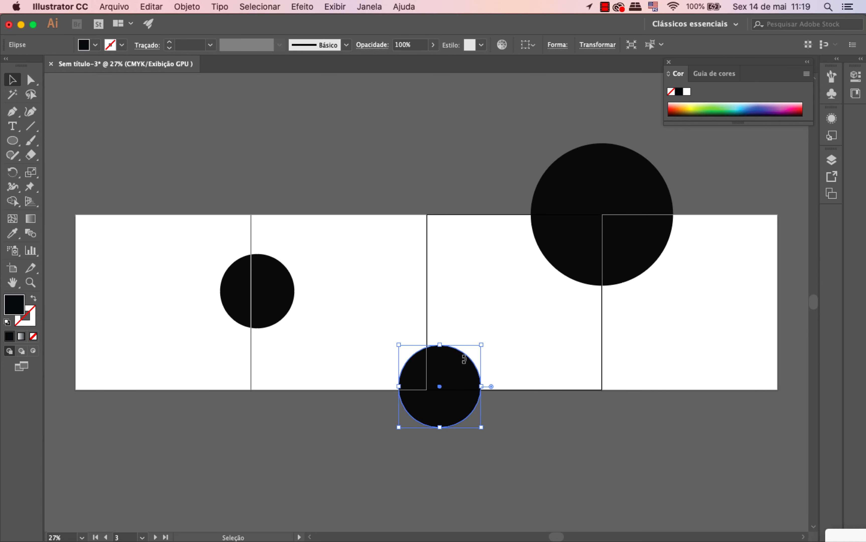
pyautogui.click(529, 456)
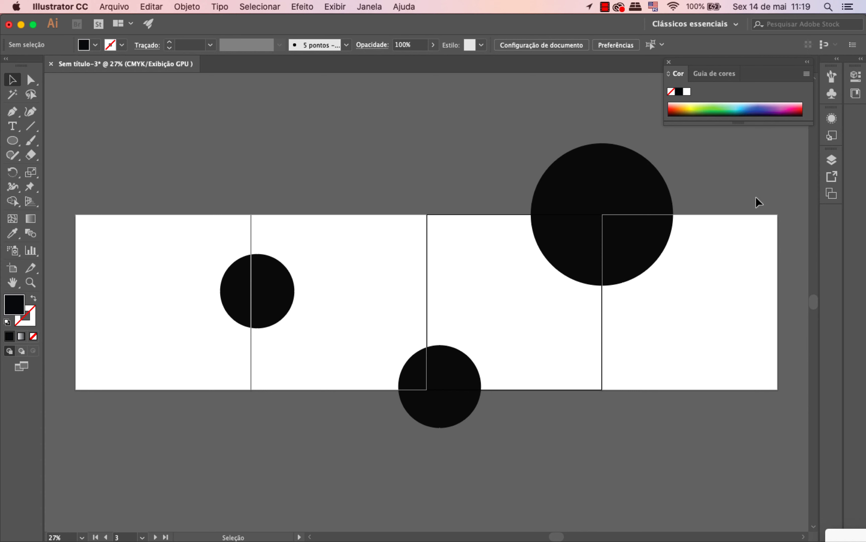
pyautogui.click(669, 62)
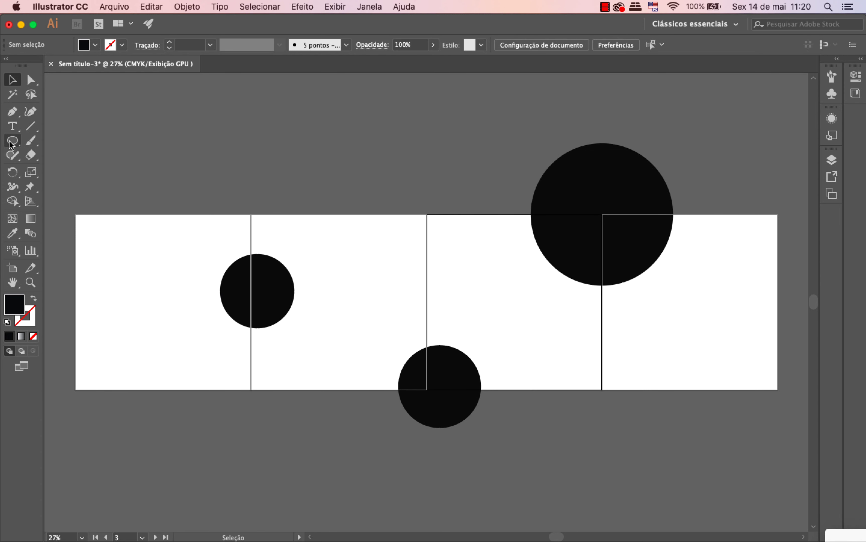
pyautogui.click(12, 127)
# Step: Place a text object on the first artboard, enlarge it and change its text to TEXTO
pyautogui.click(152, 253)
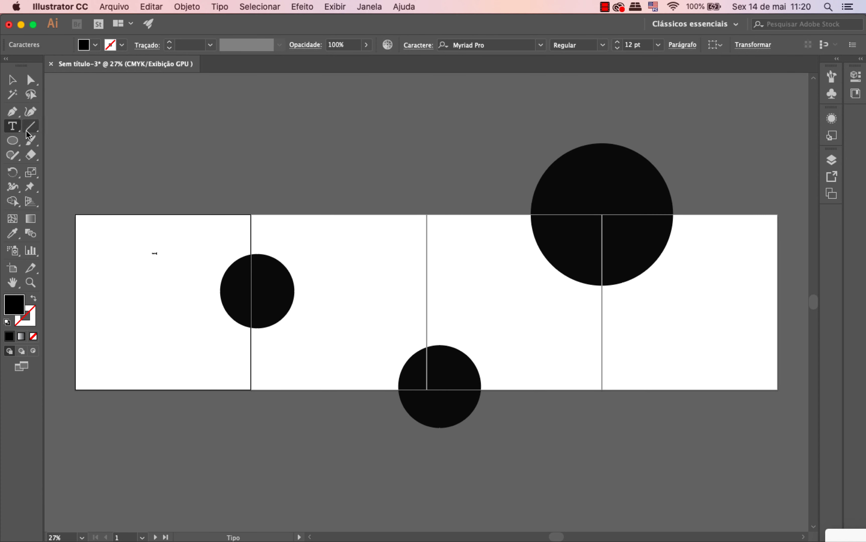
pyautogui.click(13, 80)
pyautogui.moveTo(162, 247); pyautogui.dragTo(273, 205)
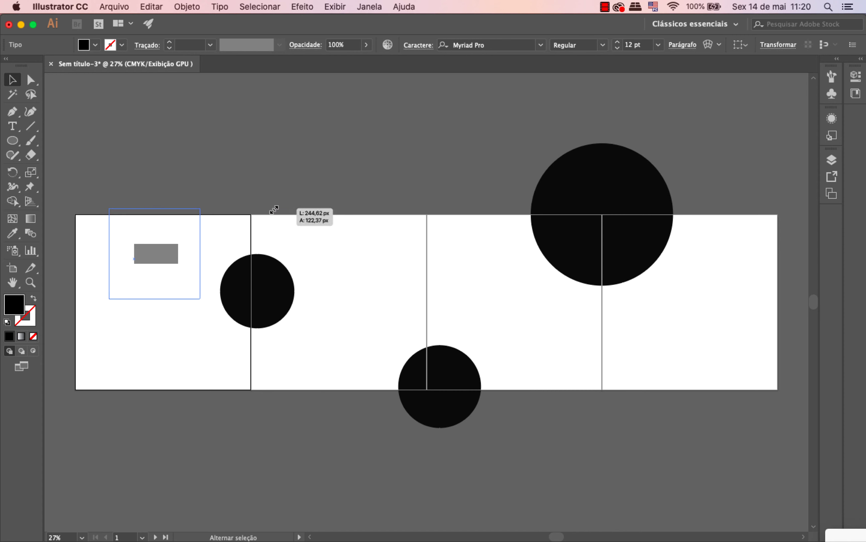
pyautogui.doubleClick(153, 256)
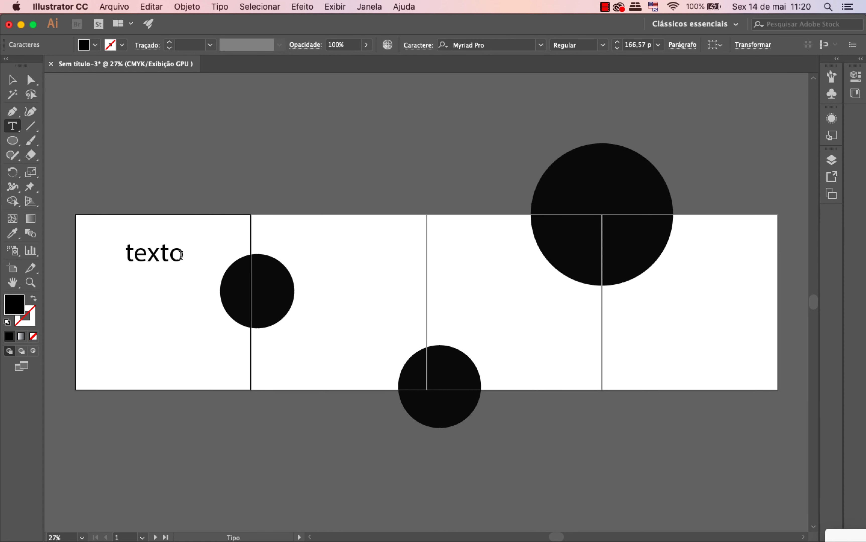
pyautogui.moveTo(181, 255); pyautogui.dragTo(53, 240)
pyautogui.press('BackSpace')
pyautogui.press('BackSpace')
pyautogui.press('BackSpace')
pyautogui.press('BackSpace')
pyautogui.press('BackSpace')
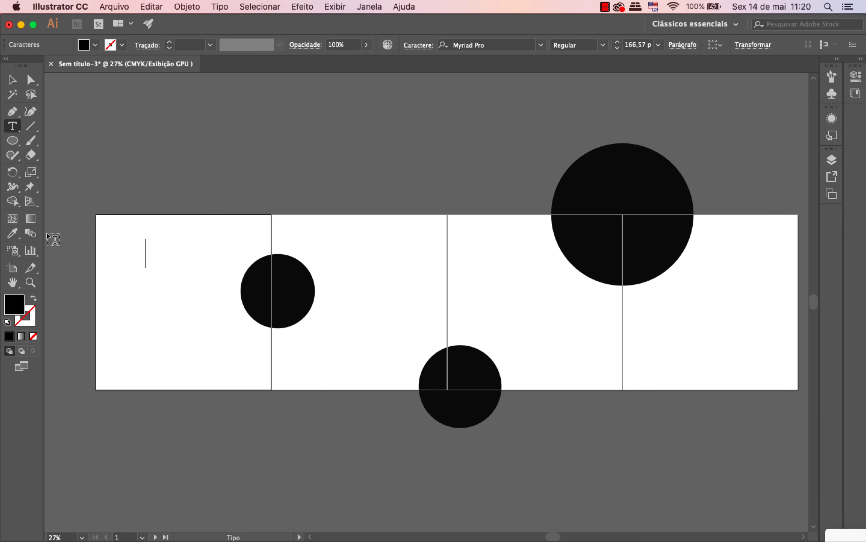
pyautogui.write('TEXTO')
pyautogui.click(11, 88)
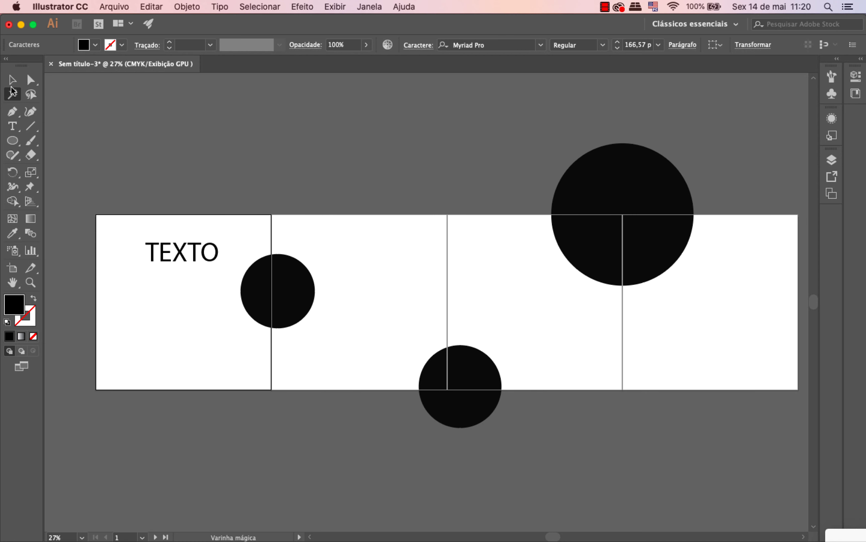
# Step: Set TEXTO's font to Avenir Next Heavy and move it down near the artboard's bottom
pyautogui.click(498, 46)
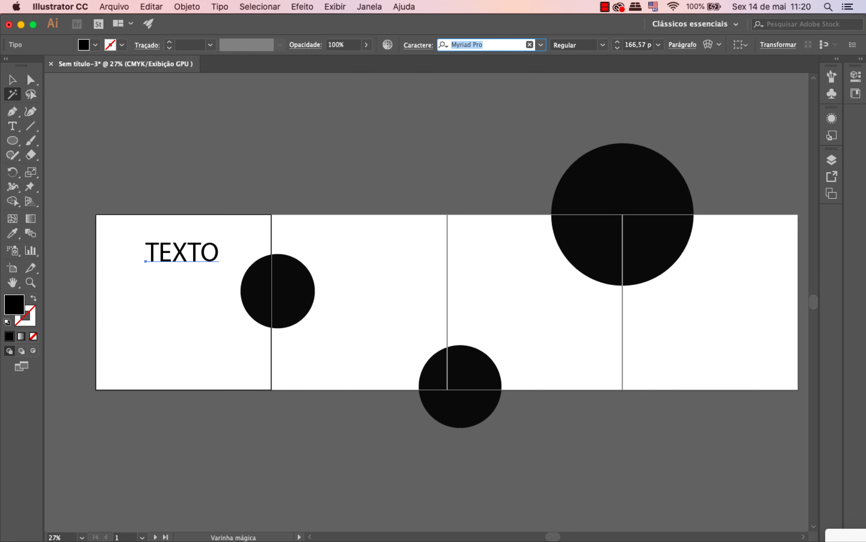
pyautogui.write('avenir ne')
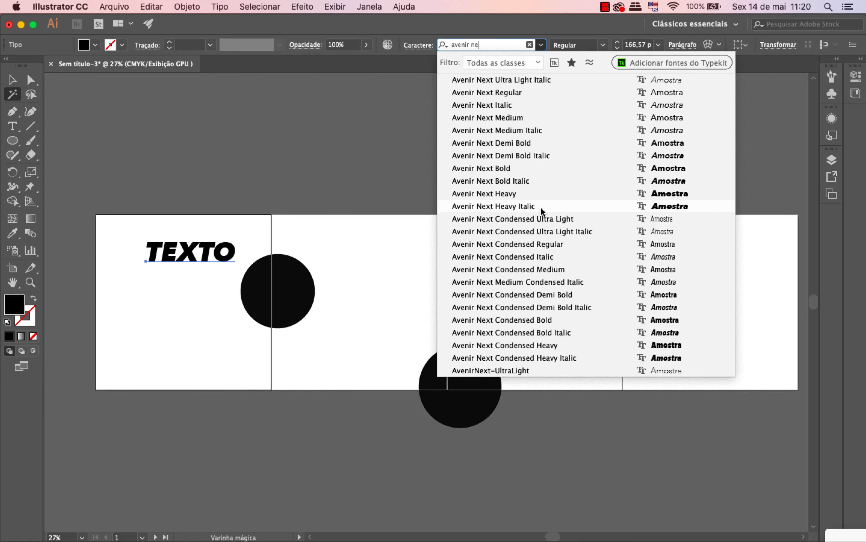
pyautogui.click(539, 195)
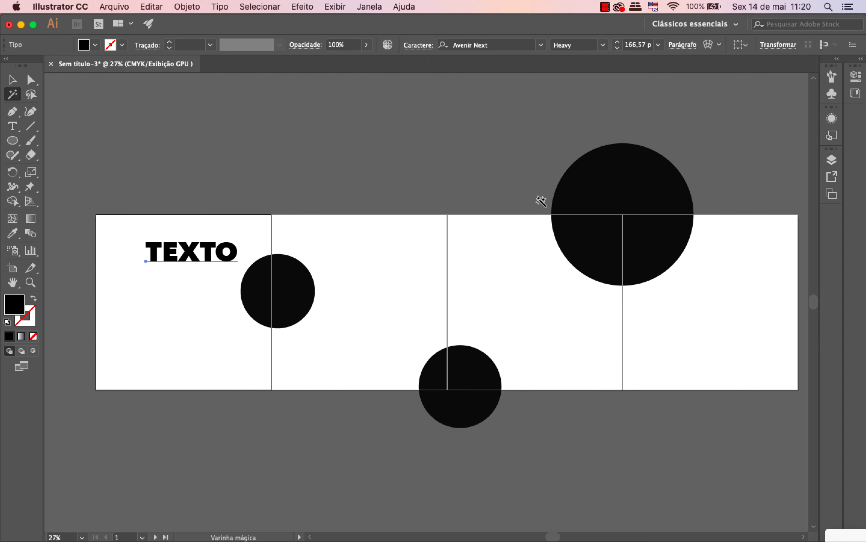
pyautogui.click(12, 82)
pyautogui.moveTo(197, 251); pyautogui.dragTo(270, 363)
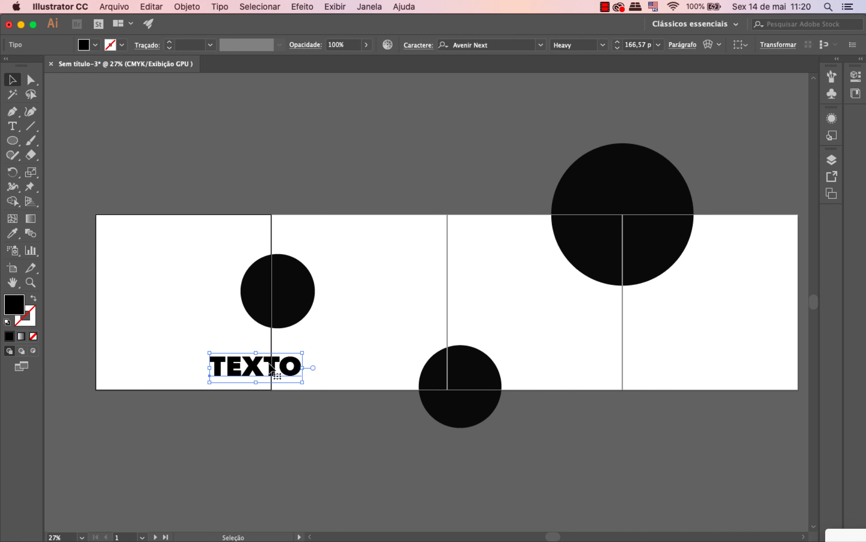
# Step: Paste a copy of TEXTO, move it toward the top and make it smaller
pyautogui.click(347, 362)
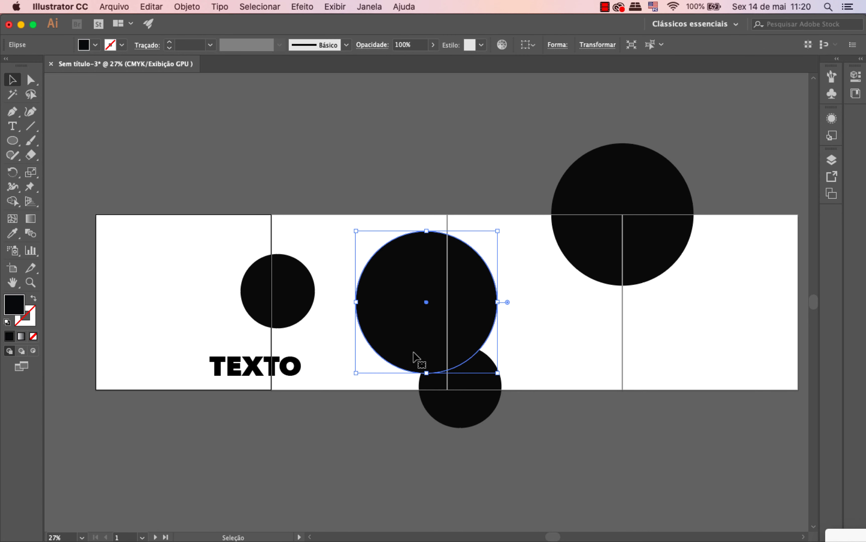
pyautogui.click(296, 364)
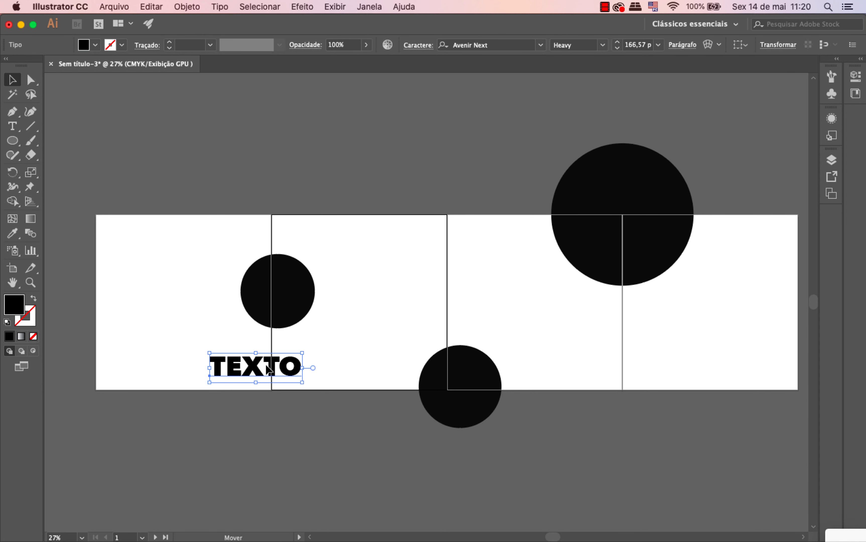
pyautogui.hotkey('ctrl', 'v')
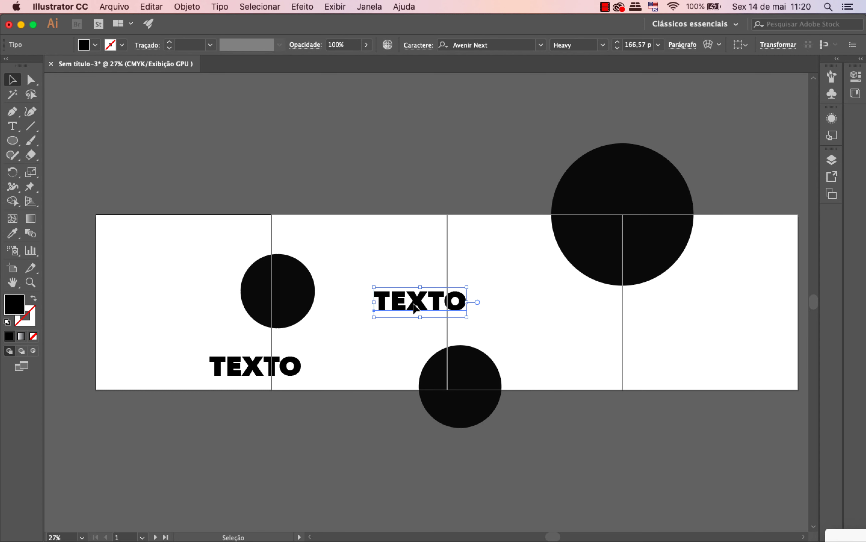
pyautogui.moveTo(414, 308); pyautogui.dragTo(443, 244)
pyautogui.moveTo(494, 222); pyautogui.dragTo(477, 229)
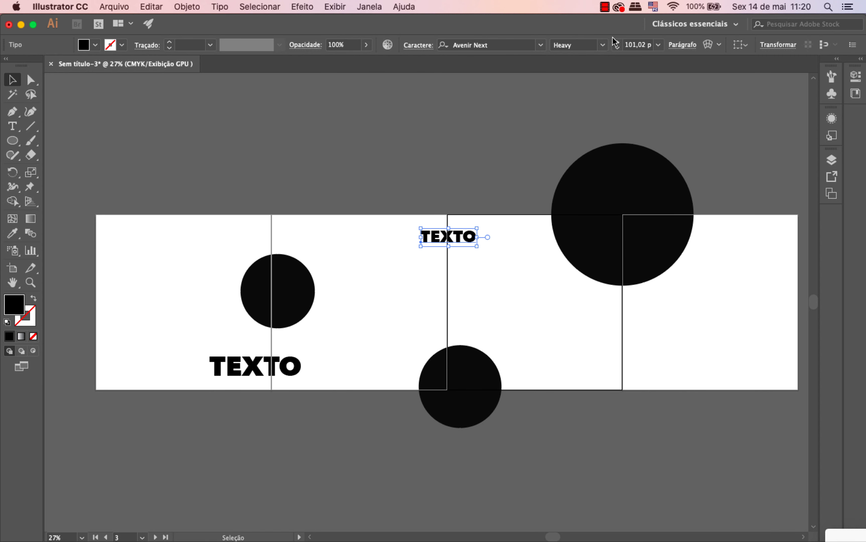
# Step: Set the TEXTO copy's letter tracking to 200 and nudge it slightly left
pyautogui.click(670, 47)
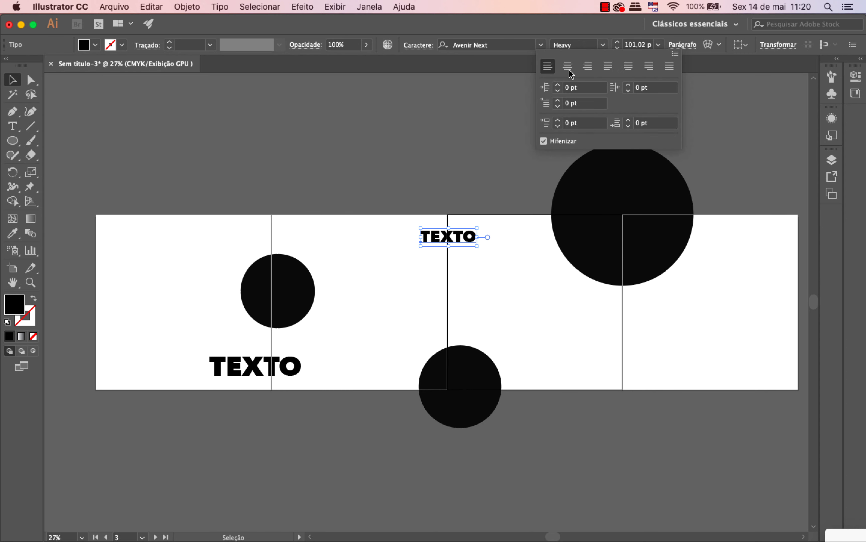
pyautogui.click(412, 46)
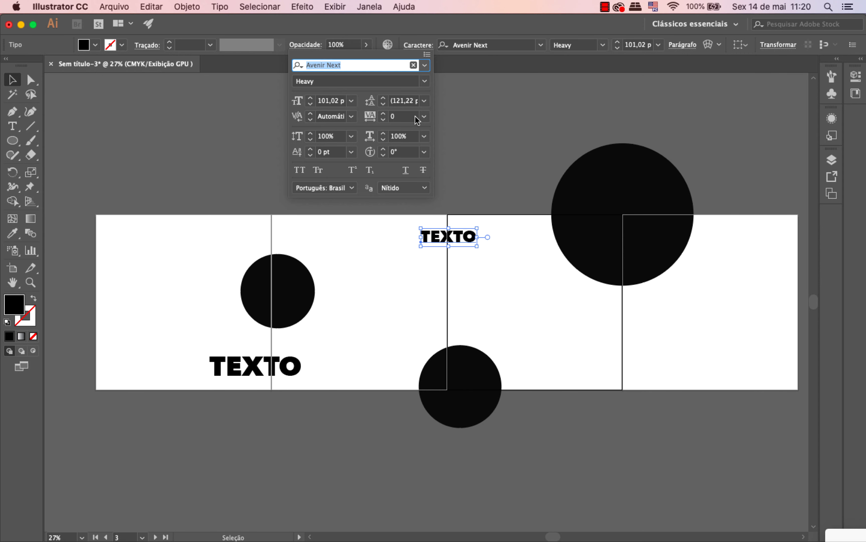
pyautogui.click(401, 116)
pyautogui.write('200')
pyautogui.press('Return')
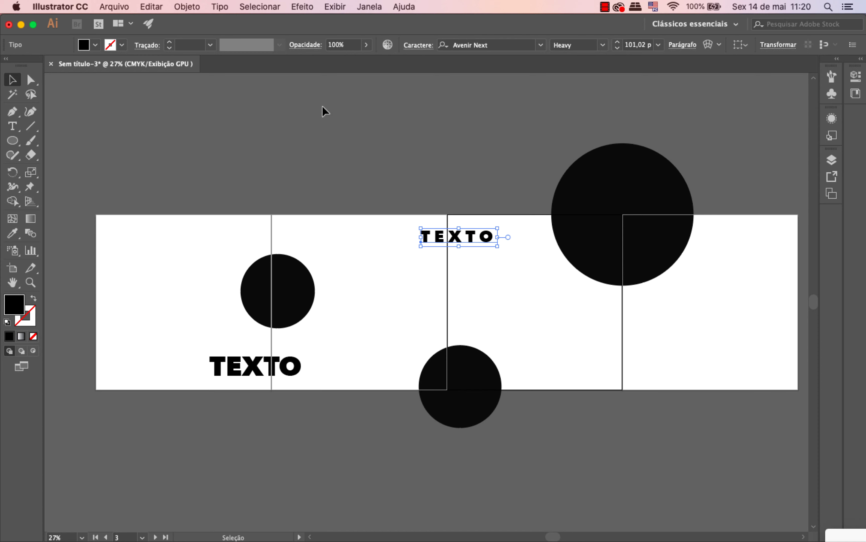
pyautogui.click(441, 164)
pyautogui.moveTo(483, 243); pyautogui.dragTo(476, 243)
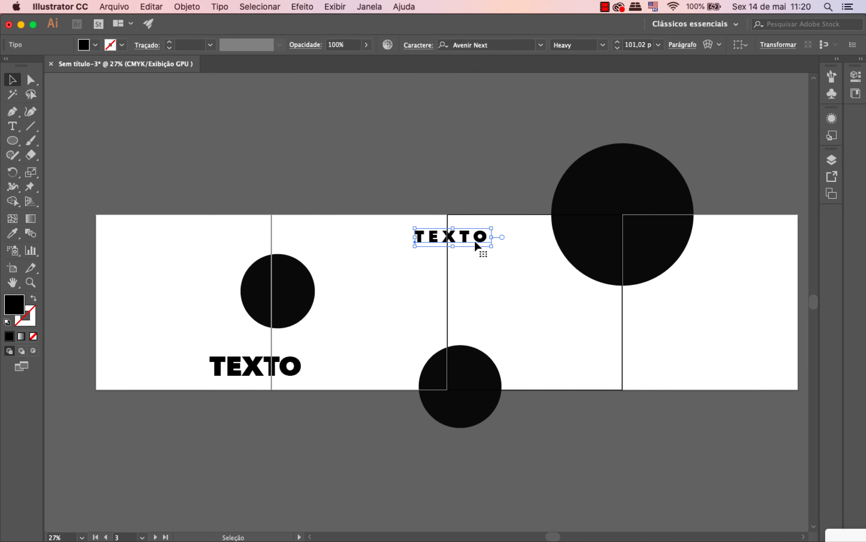
# Step: Duplicate the spaced TEXTO and place the copy across the seam on the right side
pyautogui.click(491, 196)
pyautogui.click(466, 235)
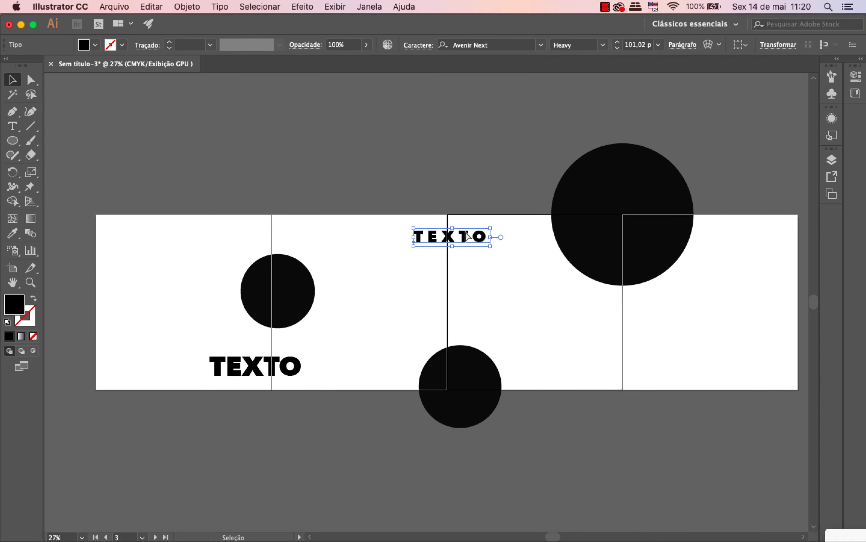
pyautogui.moveTo(466, 237); pyautogui.dragTo(444, 309)
pyautogui.moveTo(621, 367); pyautogui.dragTo(675, 372)
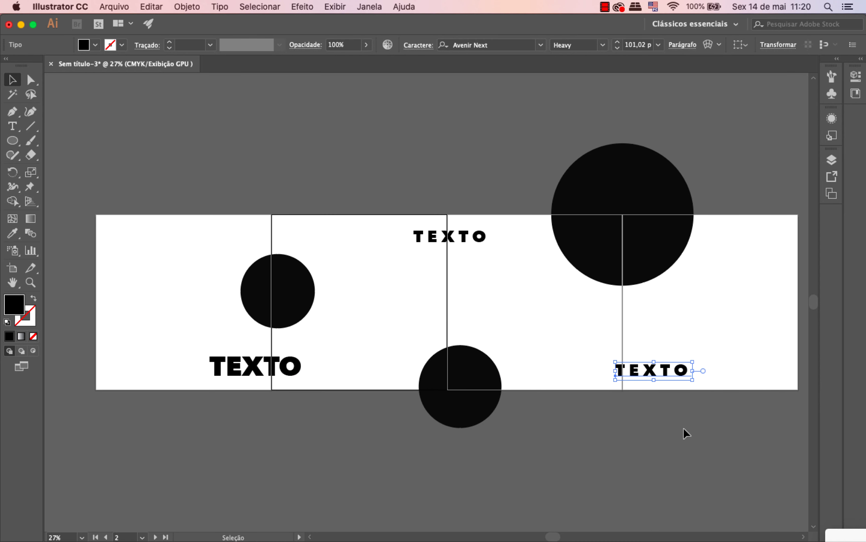
pyautogui.click(682, 426)
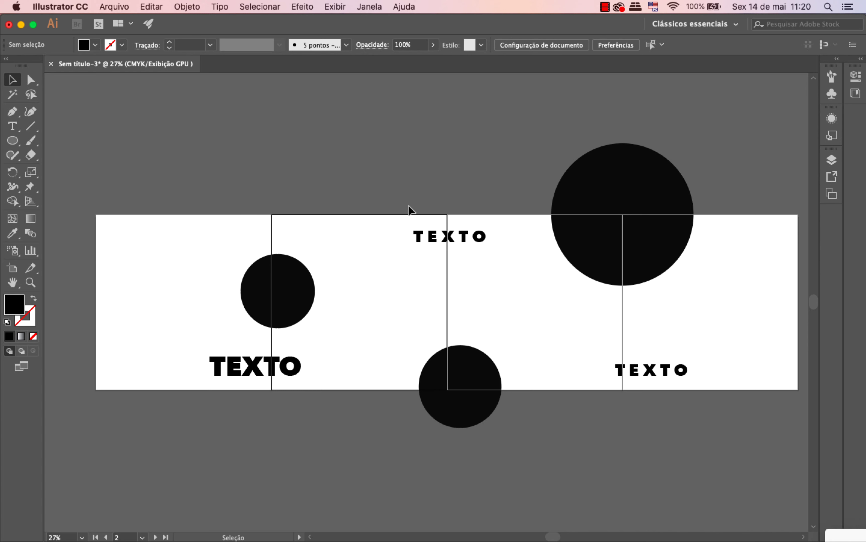
pyautogui.hscroll(2, 801, 537)
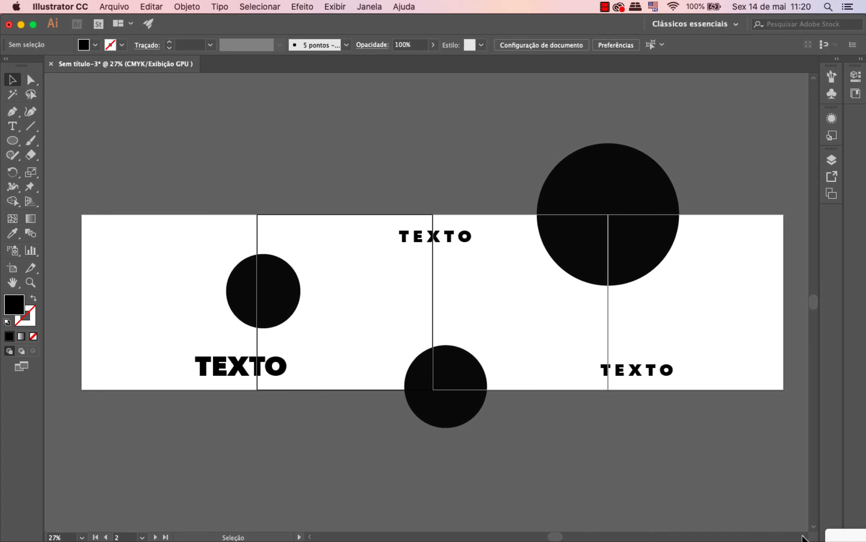
# Step: Export the artwork as JPEG named postexemplo, one file per artboard
pyautogui.click(111, 6)
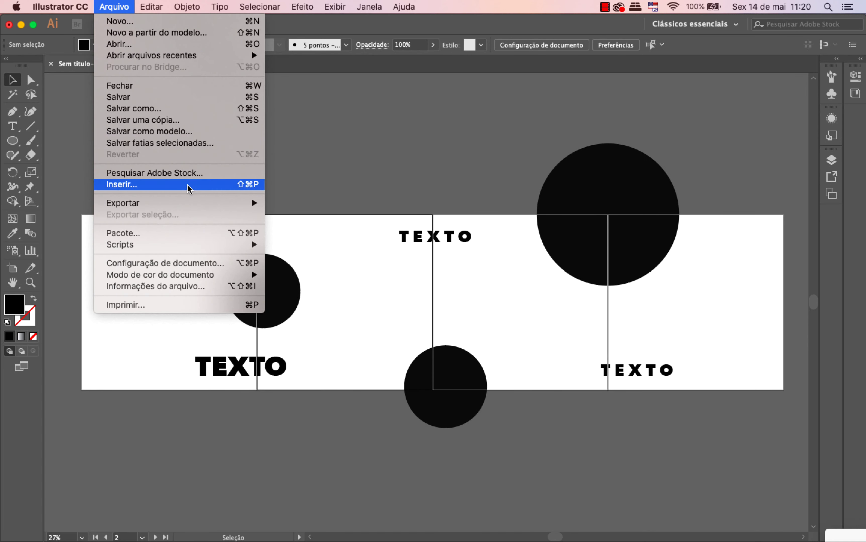
pyautogui.moveTo(122, 203)
pyautogui.click(286, 215)
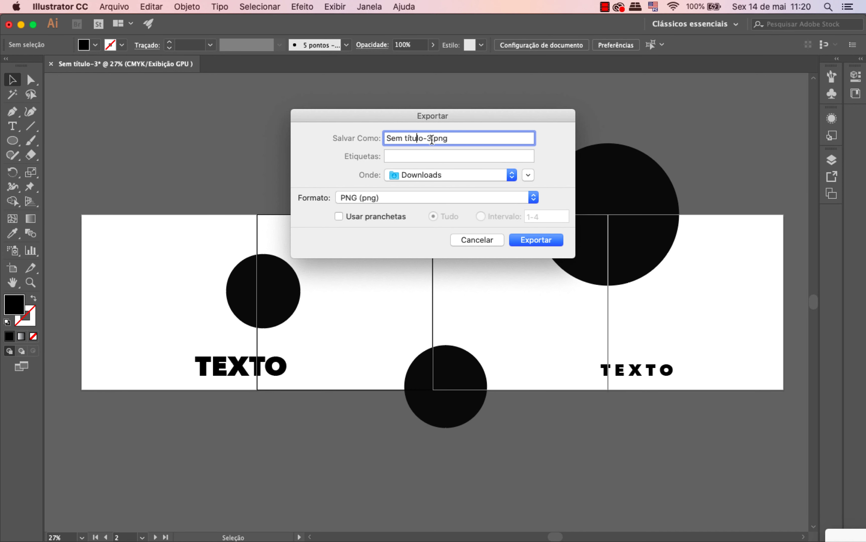
pyautogui.moveTo(434, 139); pyautogui.dragTo(320, 129)
pyautogui.write('postexem')
pyautogui.write('plo')
pyautogui.write('.')
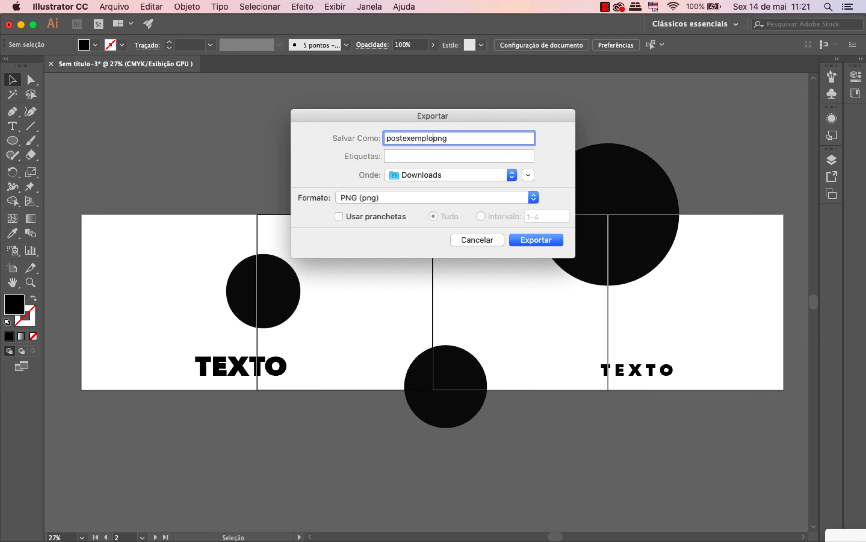
pyautogui.click(425, 191)
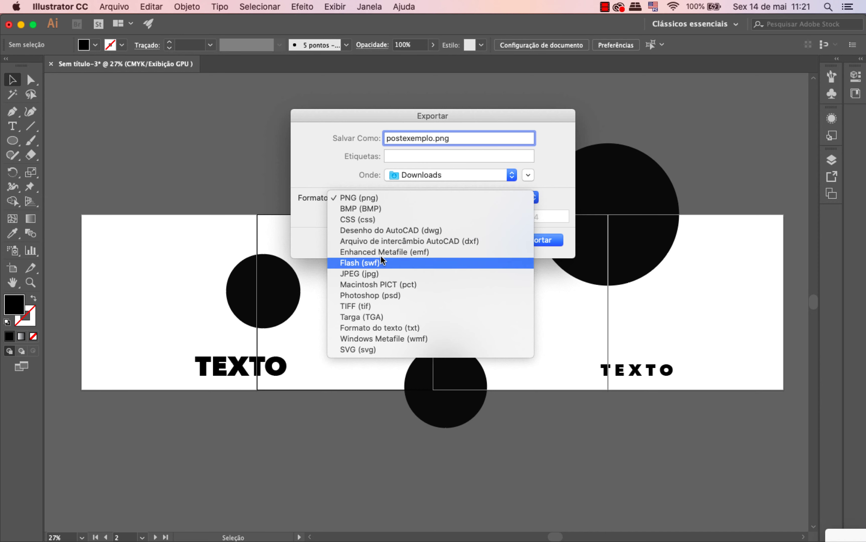
pyautogui.click(375, 272)
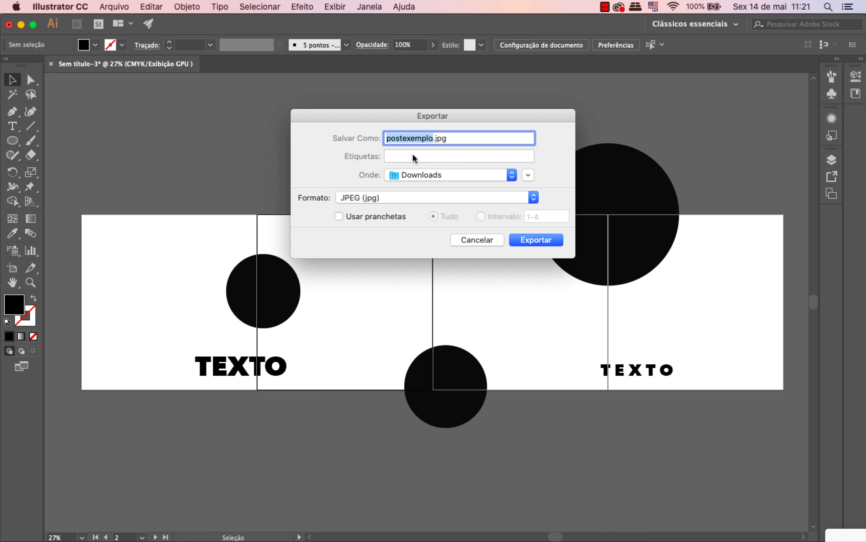
pyautogui.click(338, 217)
pyautogui.click(538, 241)
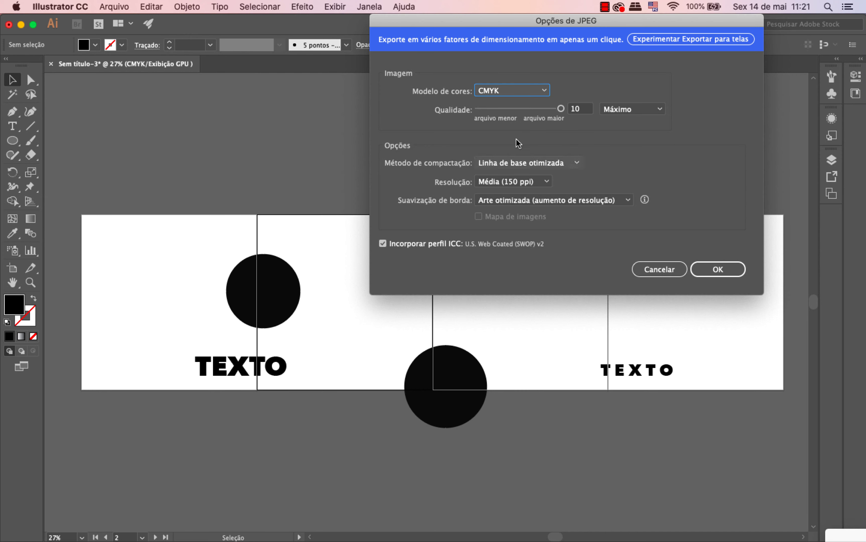
# Step: Set the JPEG colour model to RGB and confirm the export
pyautogui.click(506, 92)
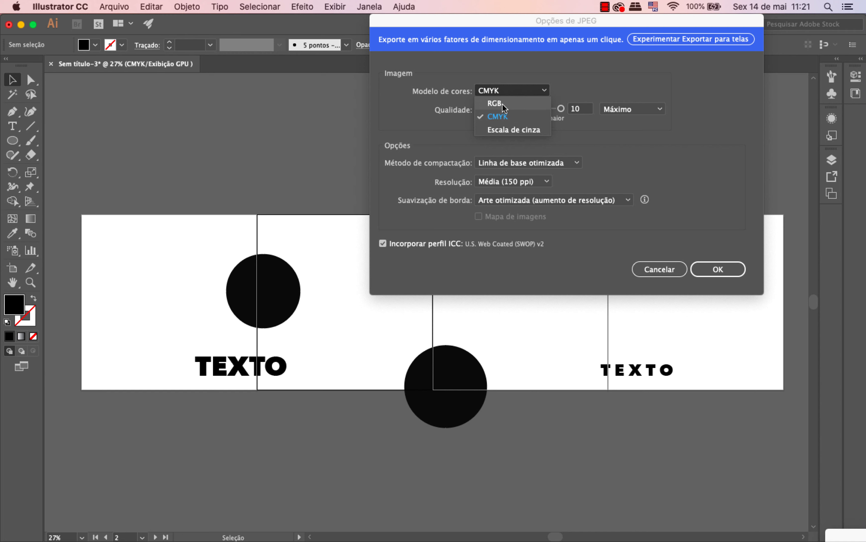
pyautogui.click(513, 105)
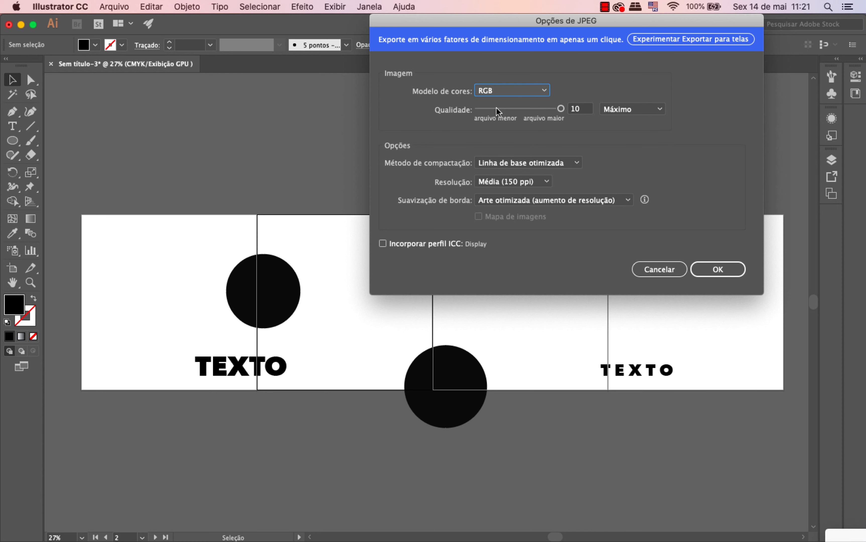
pyautogui.click(722, 268)
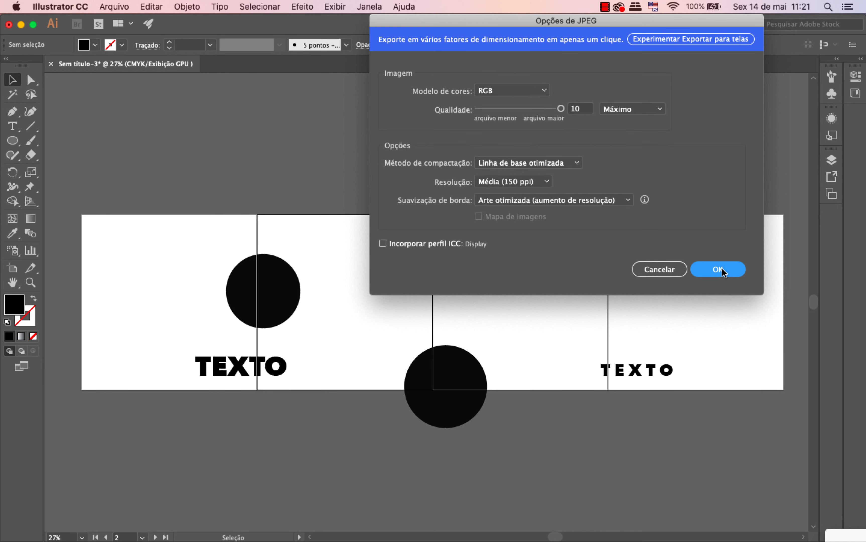
pyautogui.click(722, 270)
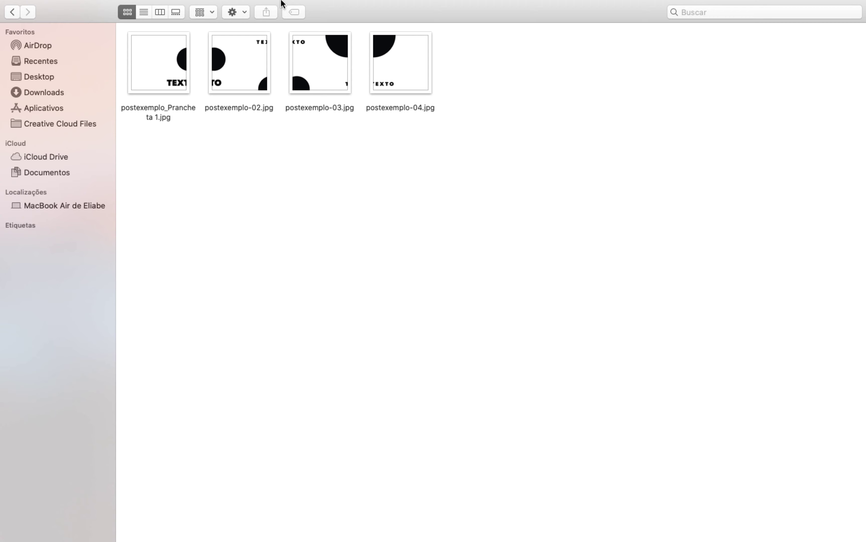
# Step: Enlarge Finder icons to 212×212 and select postexemplo_Prancheta 1.jpg
pyautogui.click(236, 11)
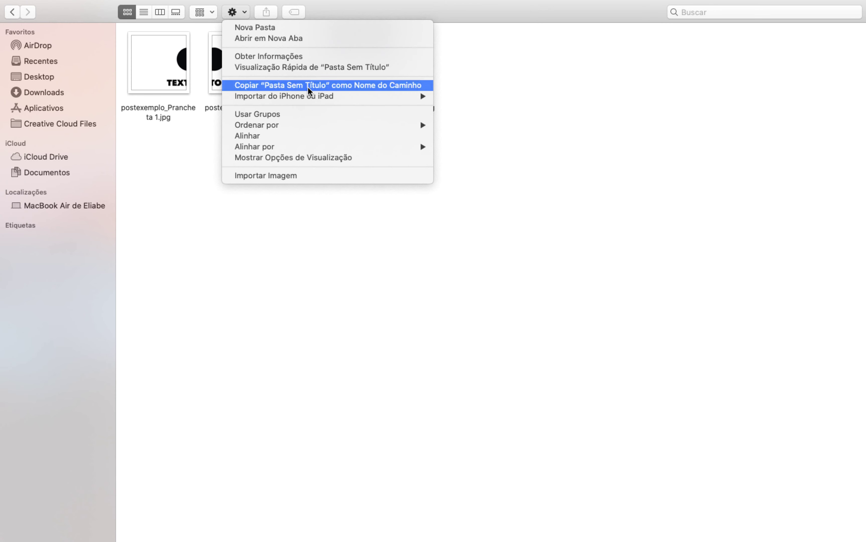
pyautogui.click(316, 157)
pyautogui.moveTo(521, 118); pyautogui.dragTo(541, 118)
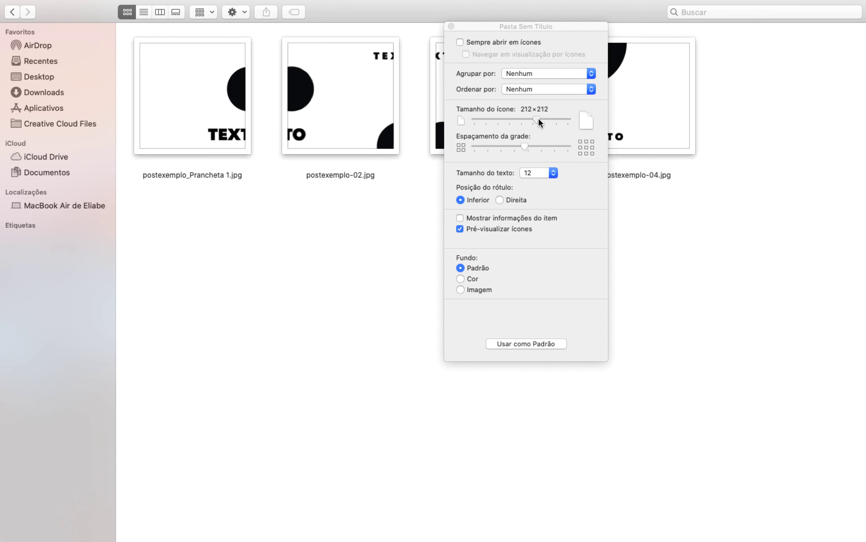
pyautogui.click(450, 27)
pyautogui.click(234, 161)
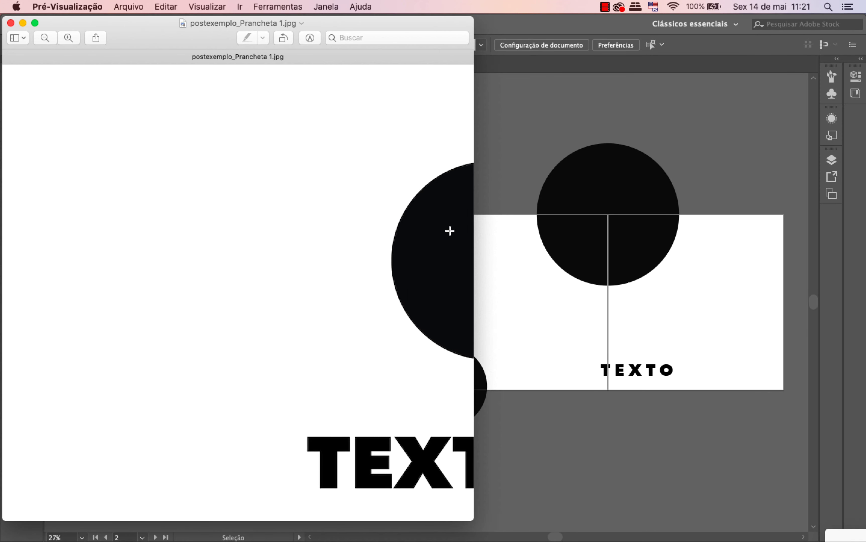
# Step: Open postexemplo-02.jpg beside the first image to compare the seam, then close both
pyautogui.moveTo(67, 539)
pyautogui.click(70, 511)
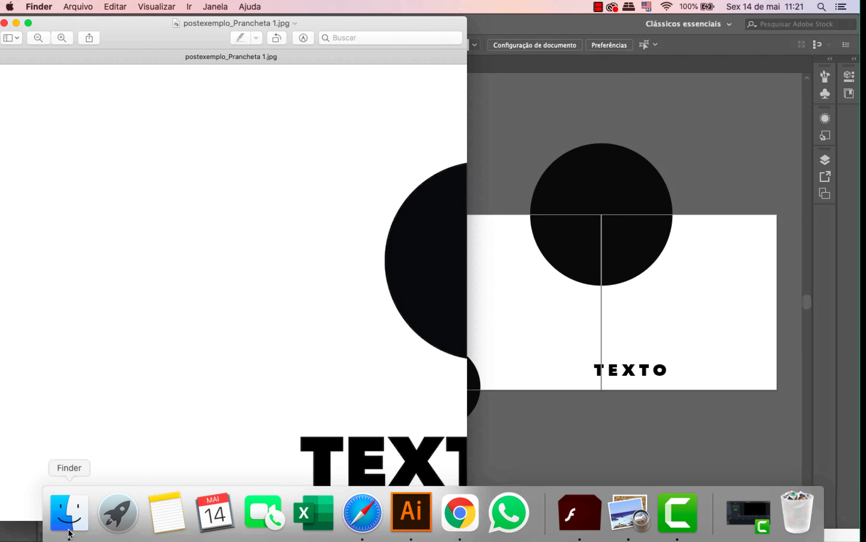
pyautogui.doubleClick(346, 125)
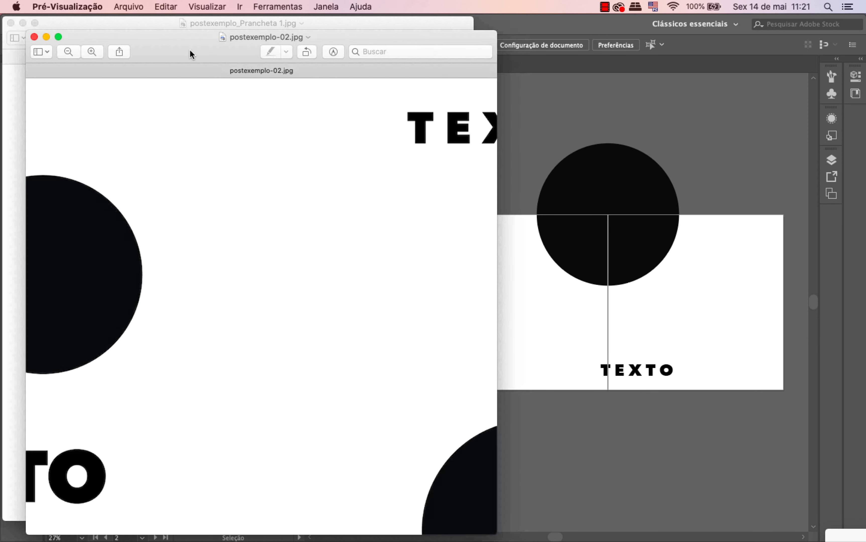
pyautogui.moveTo(189, 50); pyautogui.dragTo(649, 37)
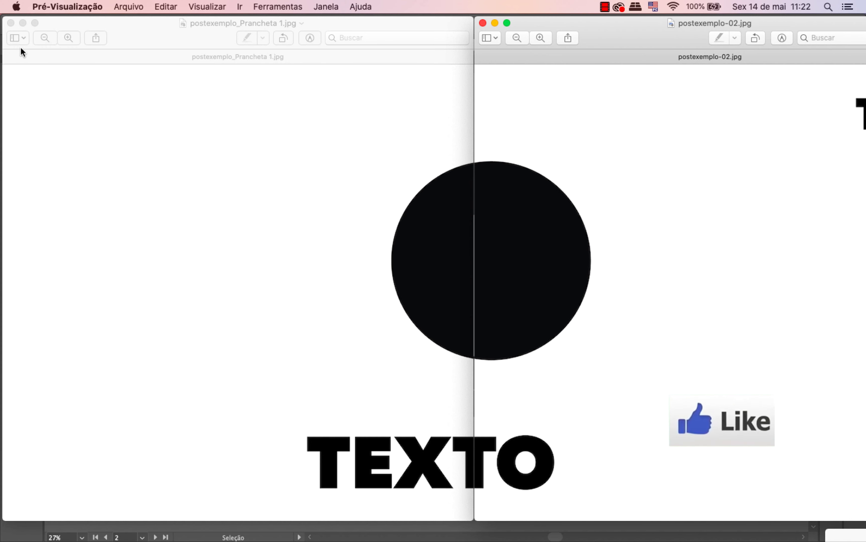
pyautogui.click(11, 23)
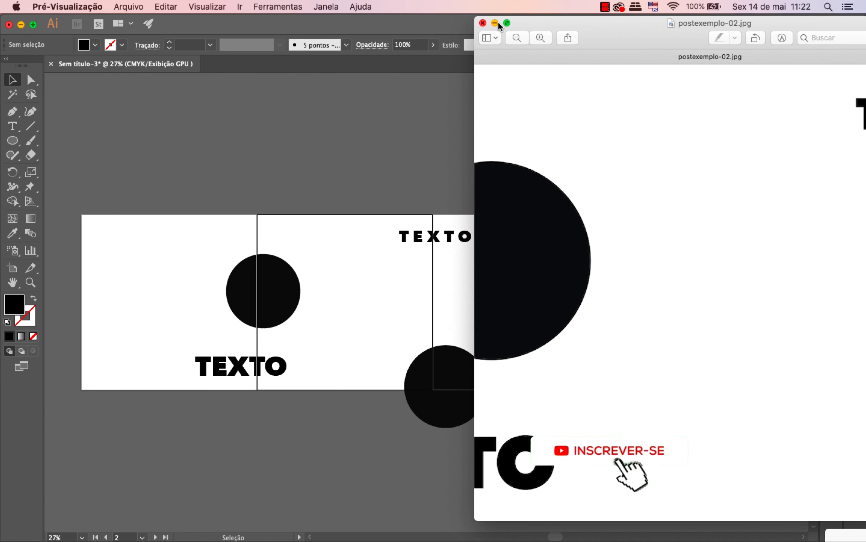
pyautogui.click(482, 23)
pyautogui.moveTo(68, 514)
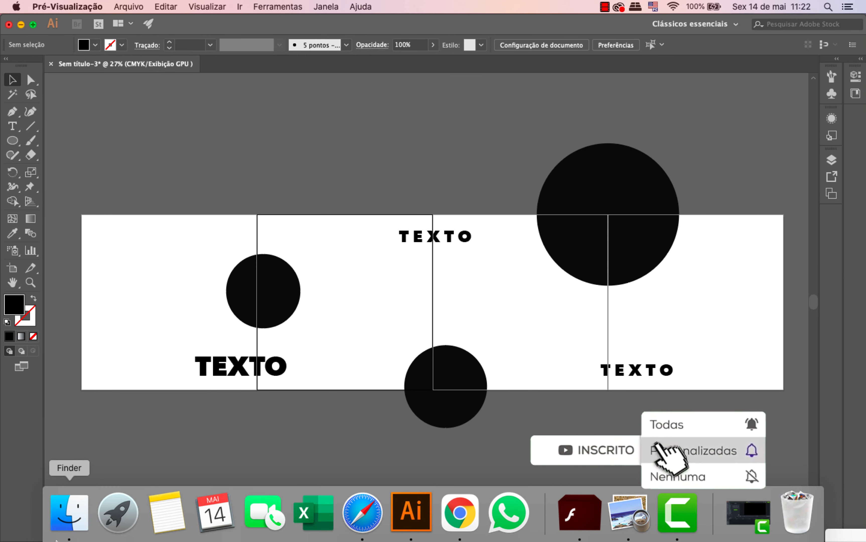
# Step: Clear the selection, take the Finder folder out of full screen and shift it slightly left
pyautogui.click(55, 536)
pyautogui.click(545, 258)
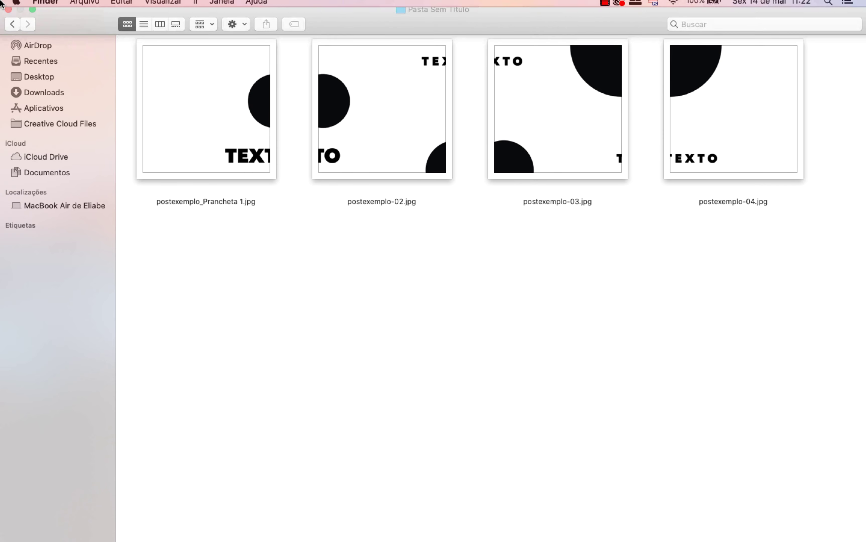
pyautogui.moveTo(32, 23)
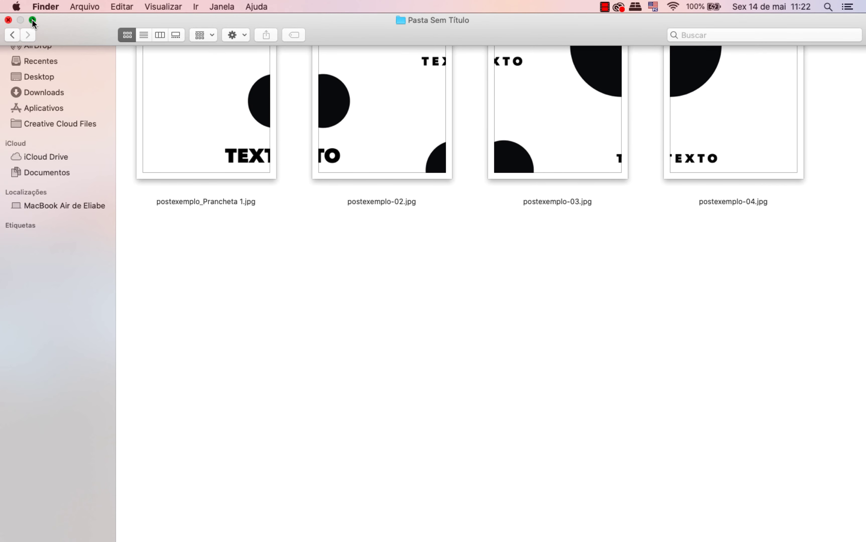
pyautogui.click(33, 20)
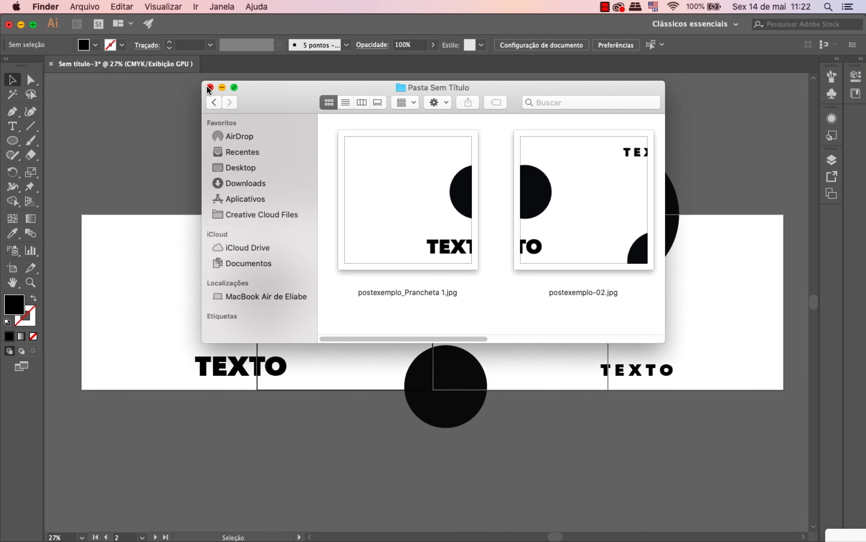
pyautogui.moveTo(301, 97); pyautogui.dragTo(280, 101)
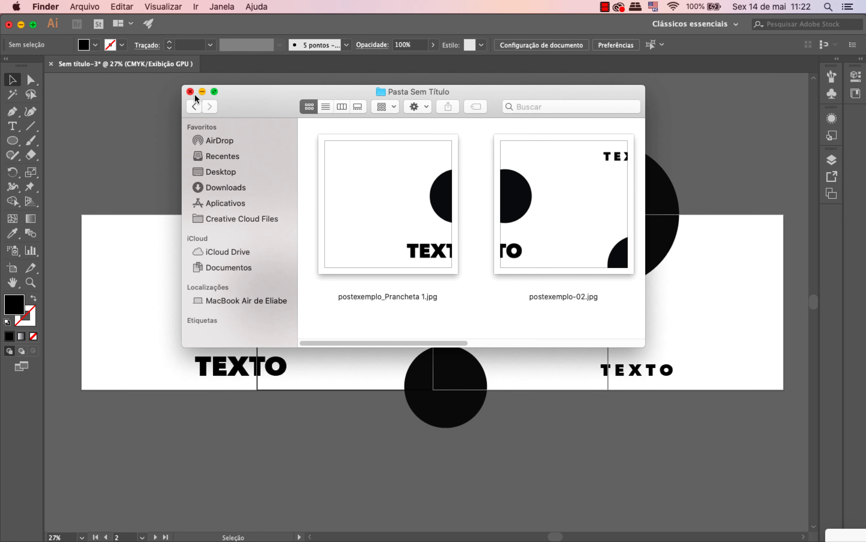